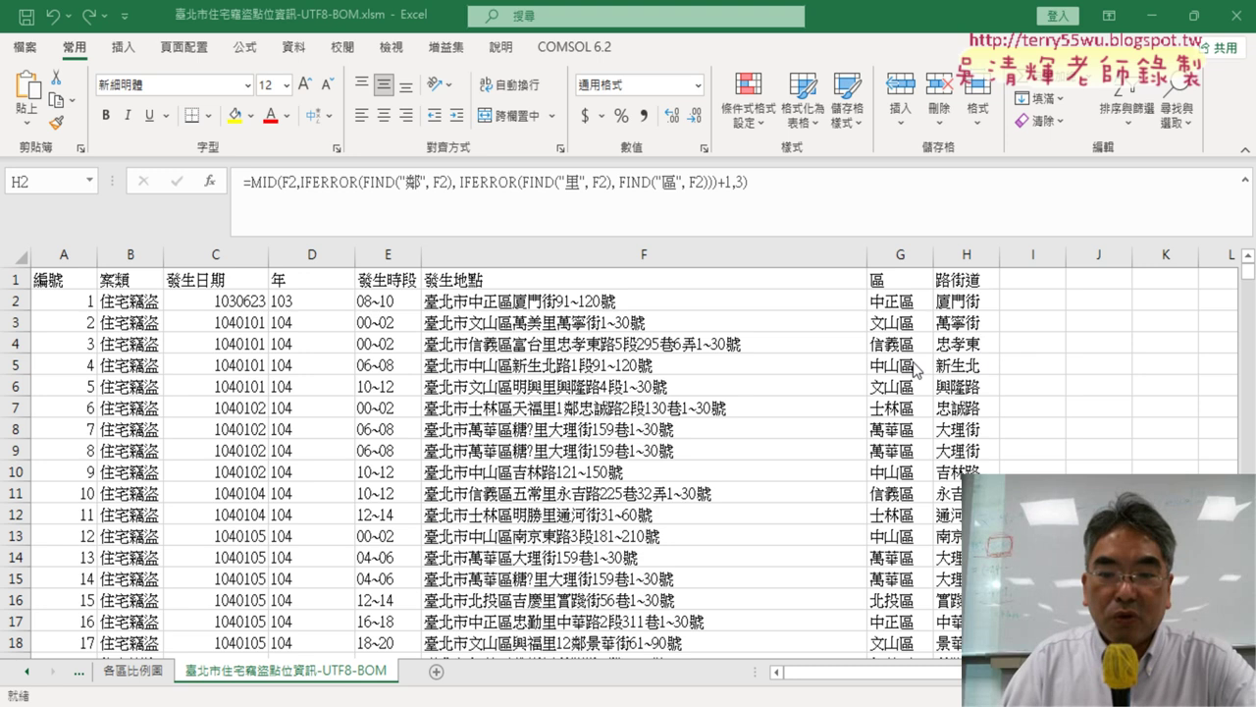
Copy ChatGPT's IFERROR(FIND("鄰"…)) position formula from Chrome and return to the Excel workbook
key("alt+Tab")
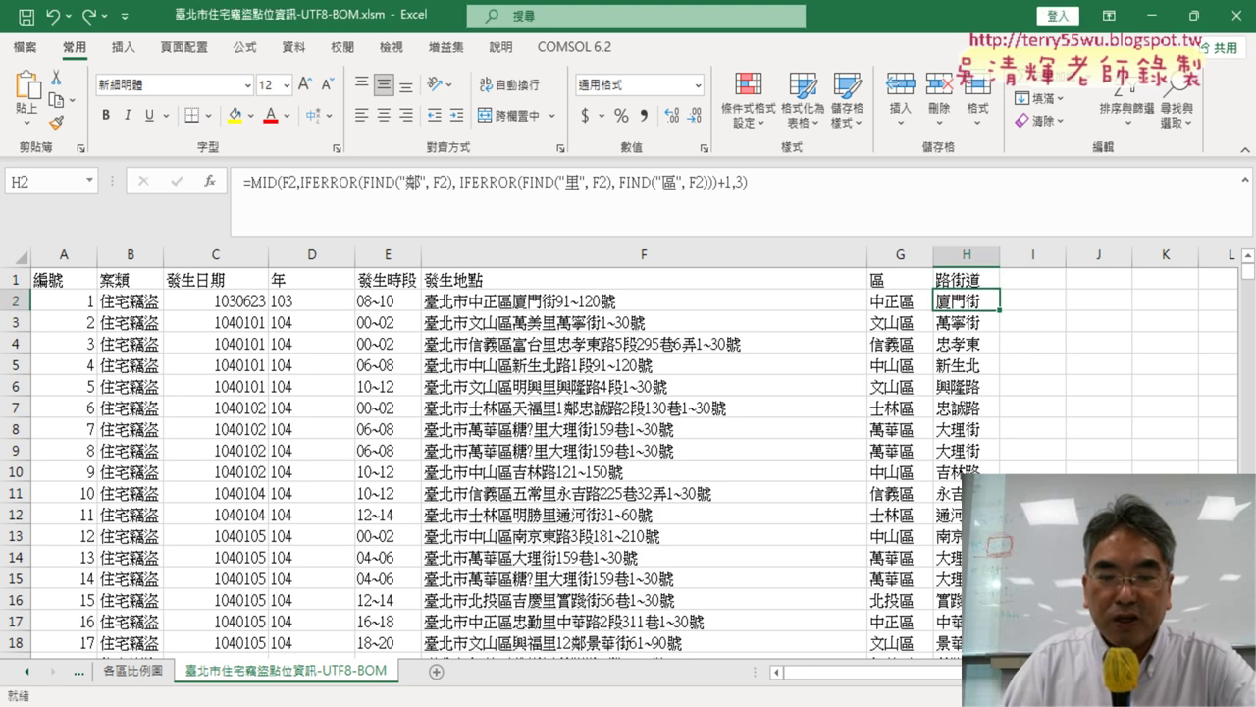
left_click(487, 665)
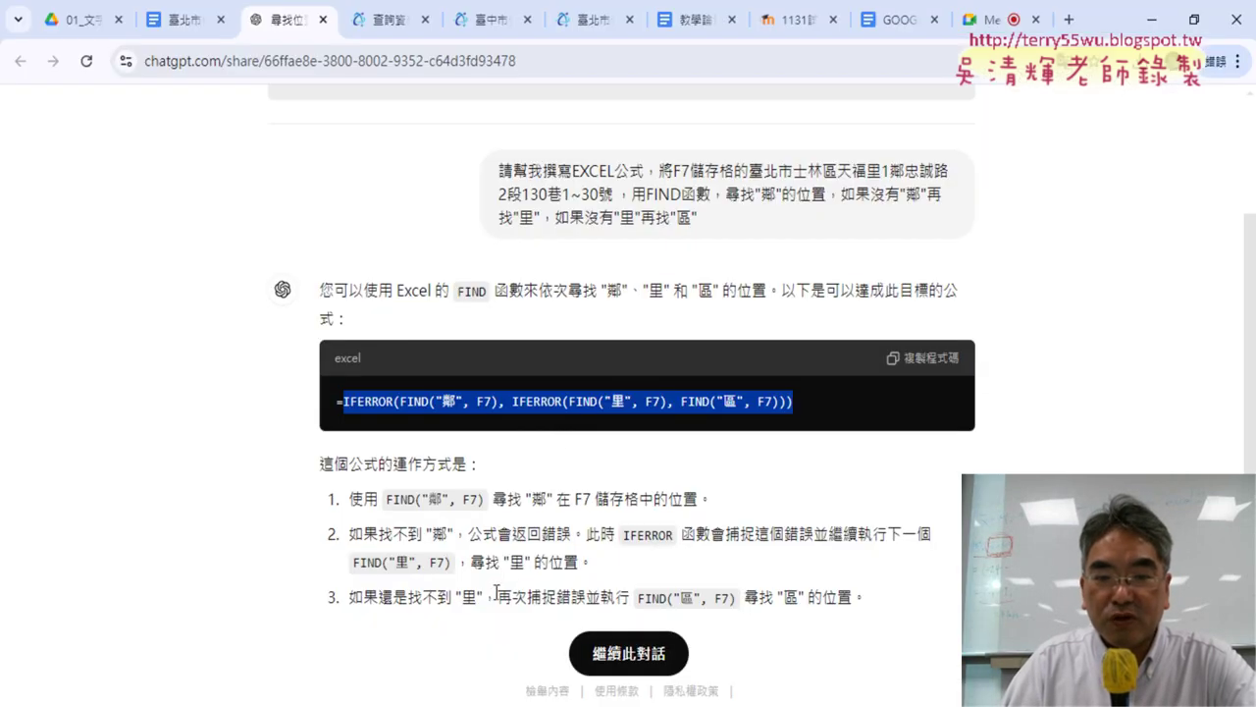
right_click(483, 401)
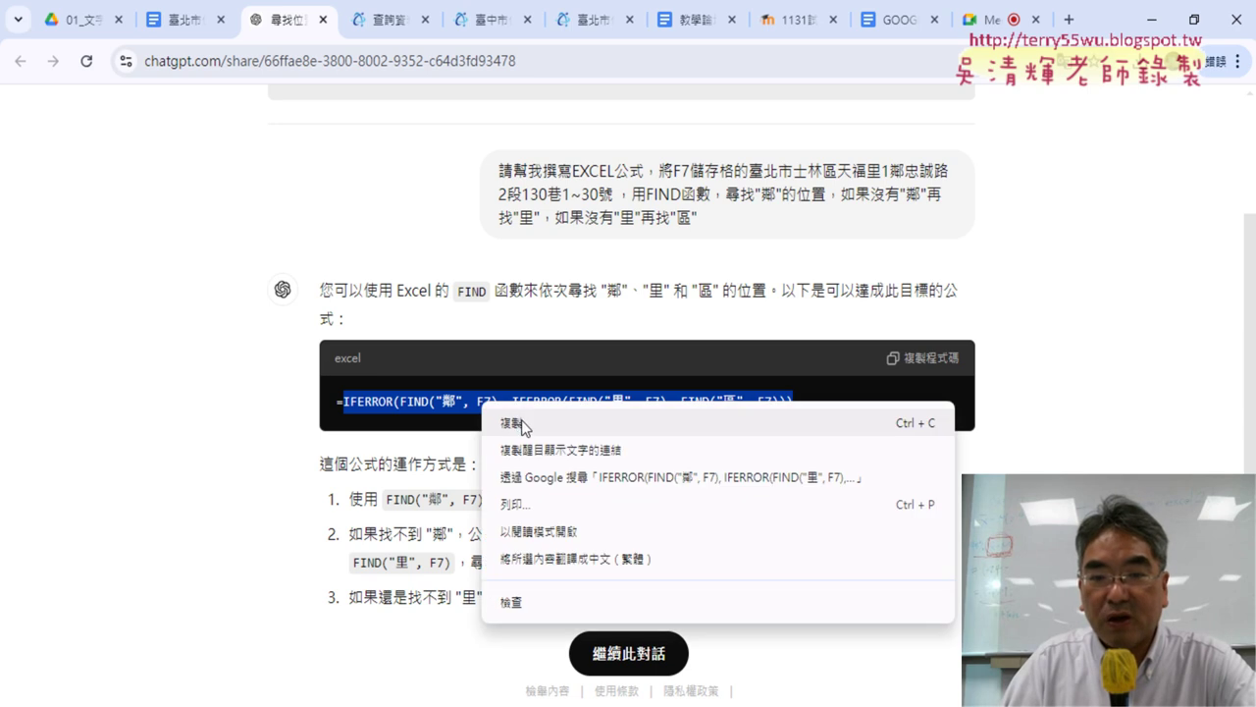
left_click(522, 423)
left_click(1151, 20)
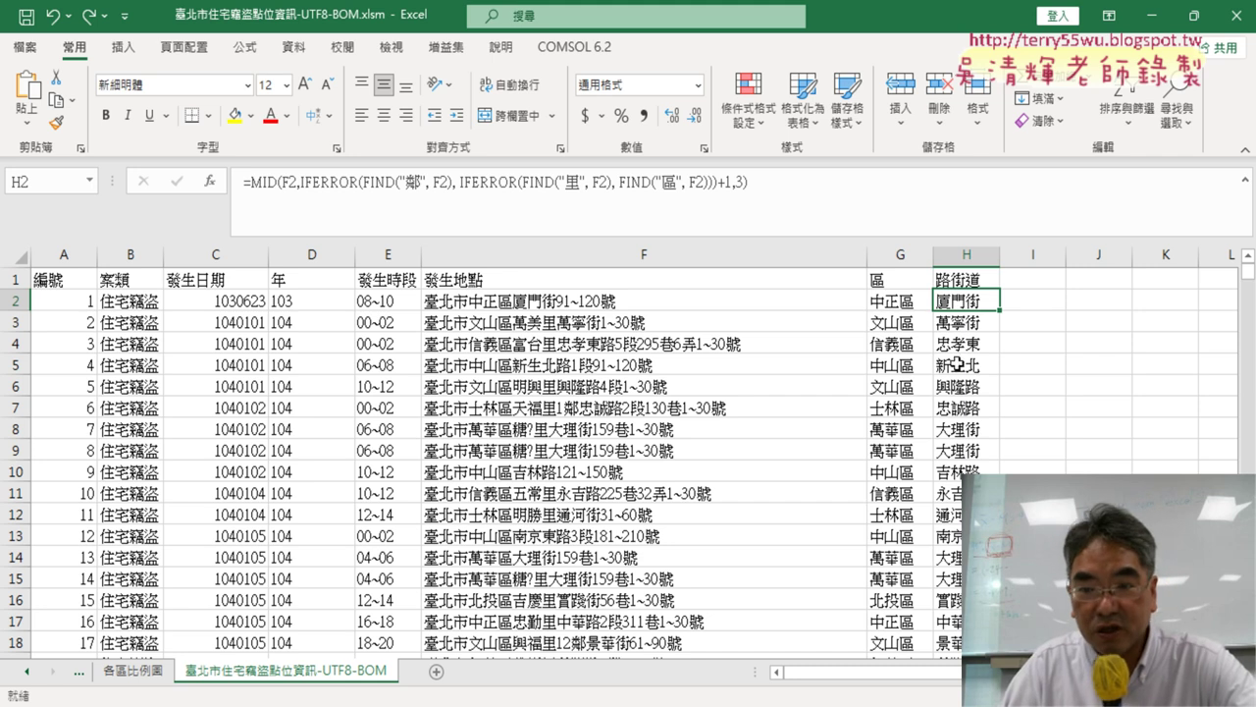
Open H7's MID formula arguments (Text F7, Num_chars 3) and put the cursor in Num_chars
left_click(968, 453)
left_click(976, 409)
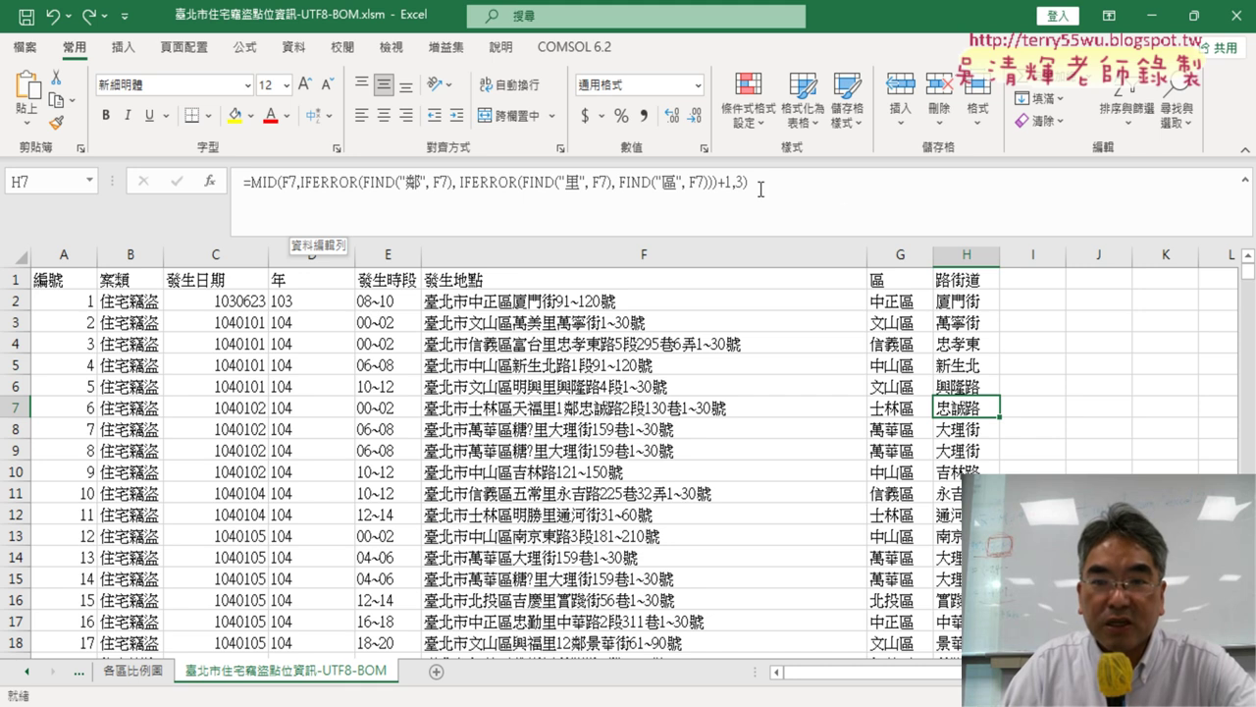
left_click(209, 183)
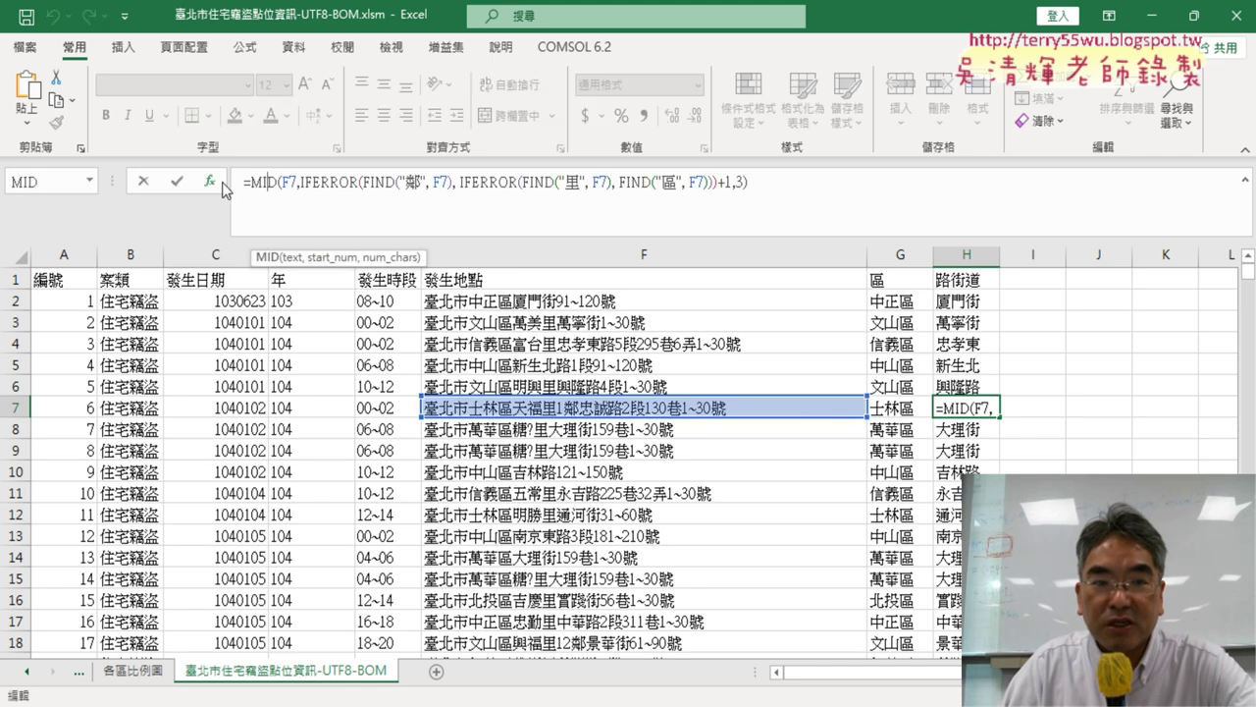
left_click(236, 430)
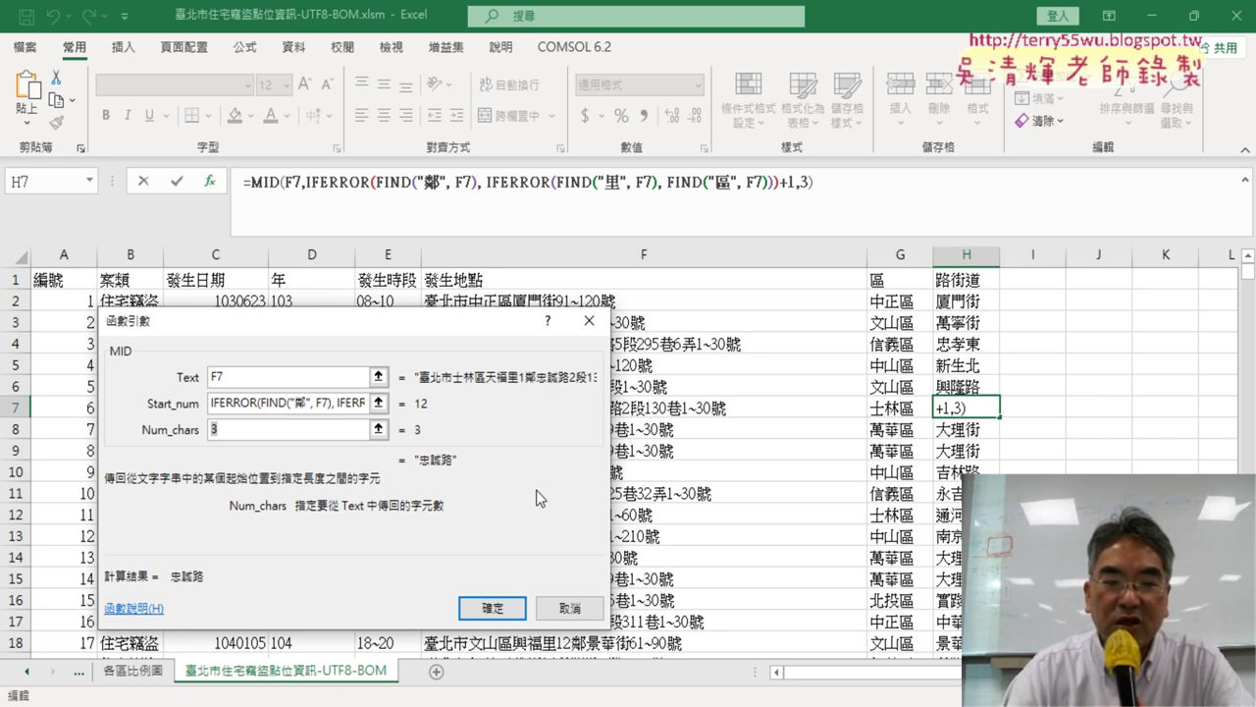
Paste the FIND formula into Num_chars and change its search characters to 路, 街 and 道
right_click(251, 428)
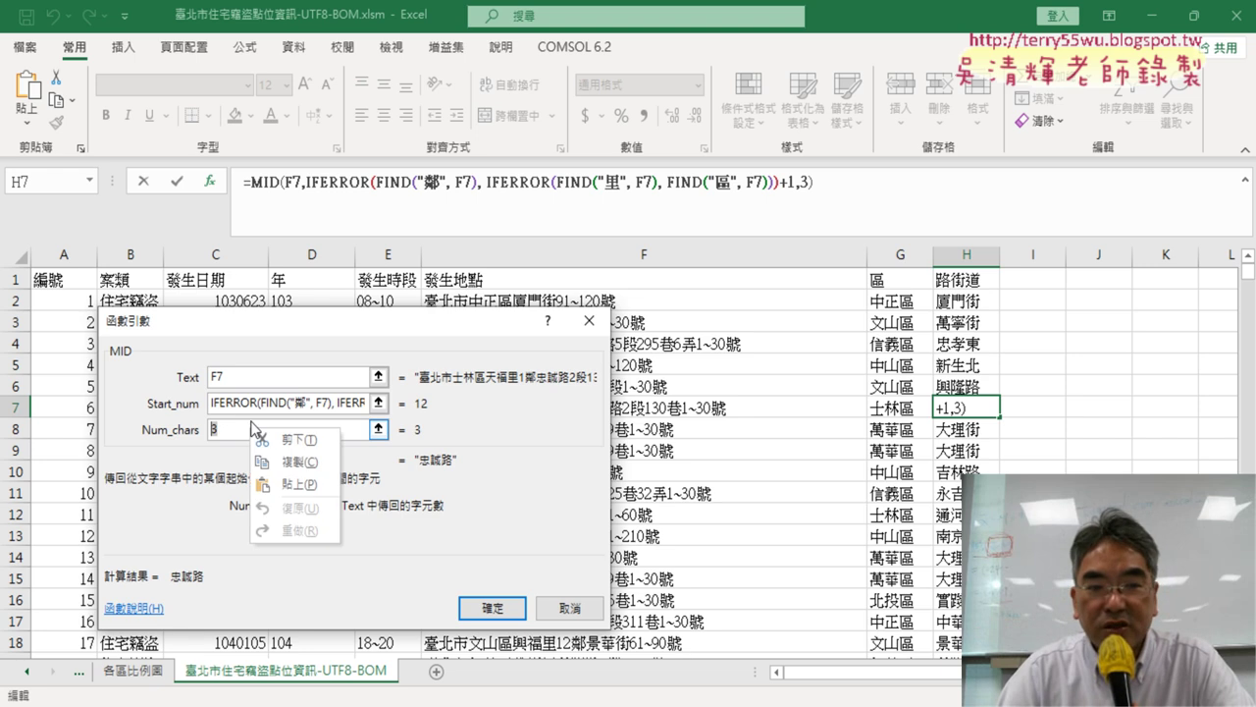
left_click(299, 485)
left_click_drag(256, 430, 210, 429)
left_click(304, 429)
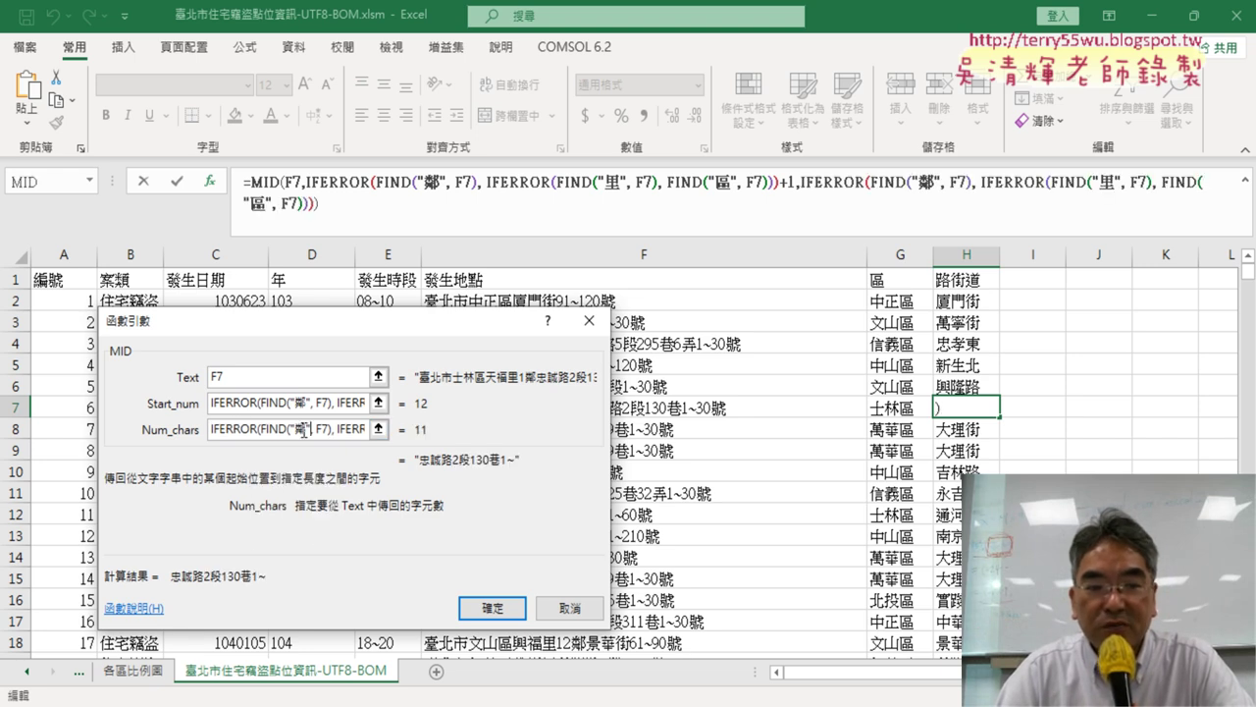
double_click(304, 429)
type("ㄌ")
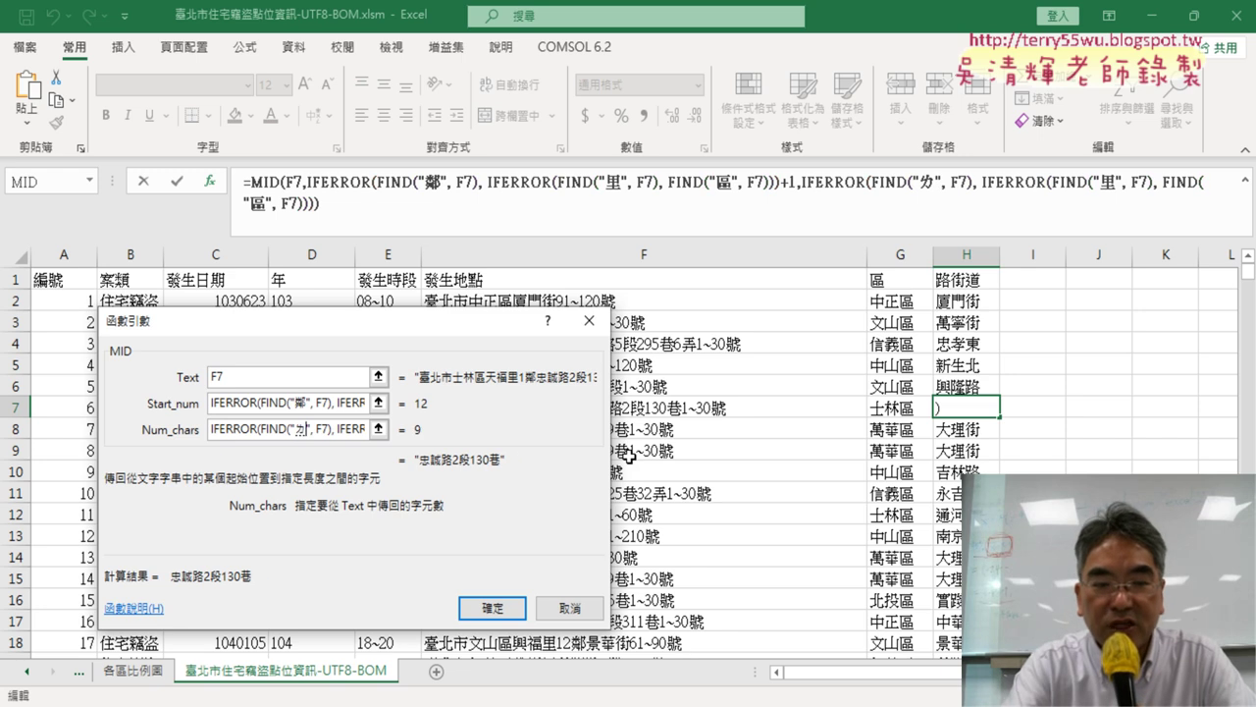
type("ㄨˋ")
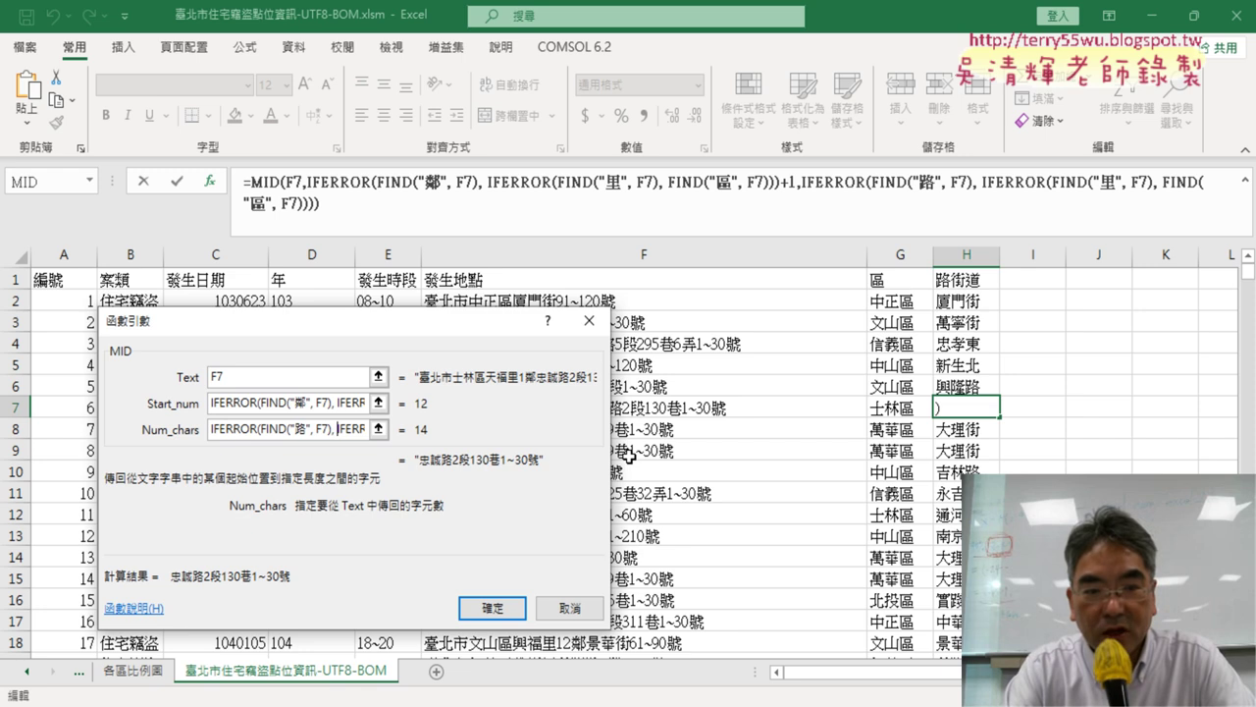
key("Right")
key("Right")
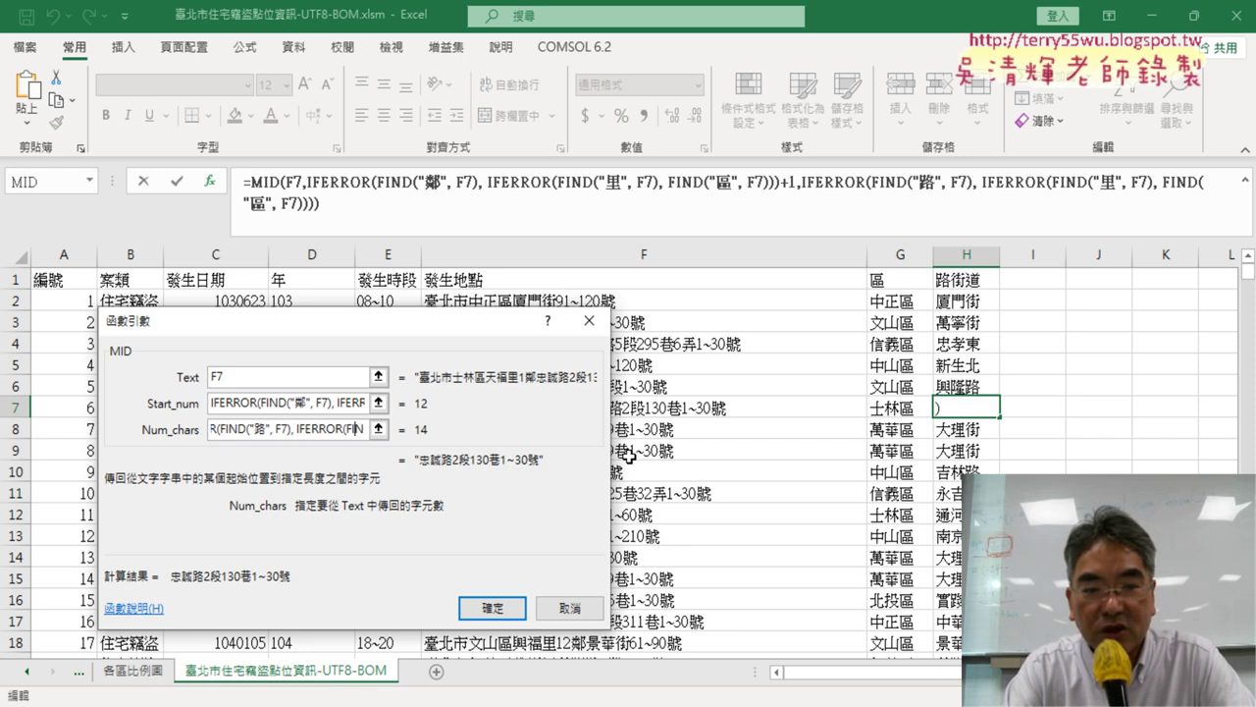
key("Right")
key("Right")
key("Right")
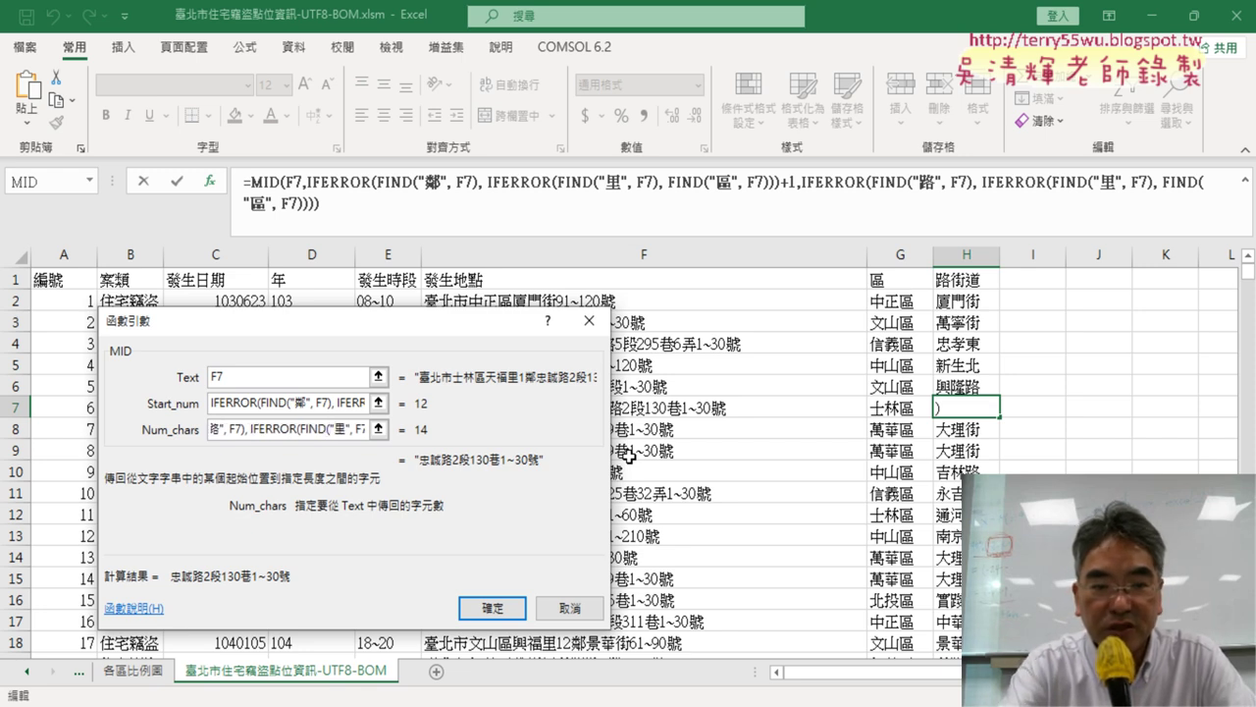
key("Delete")
type("街")
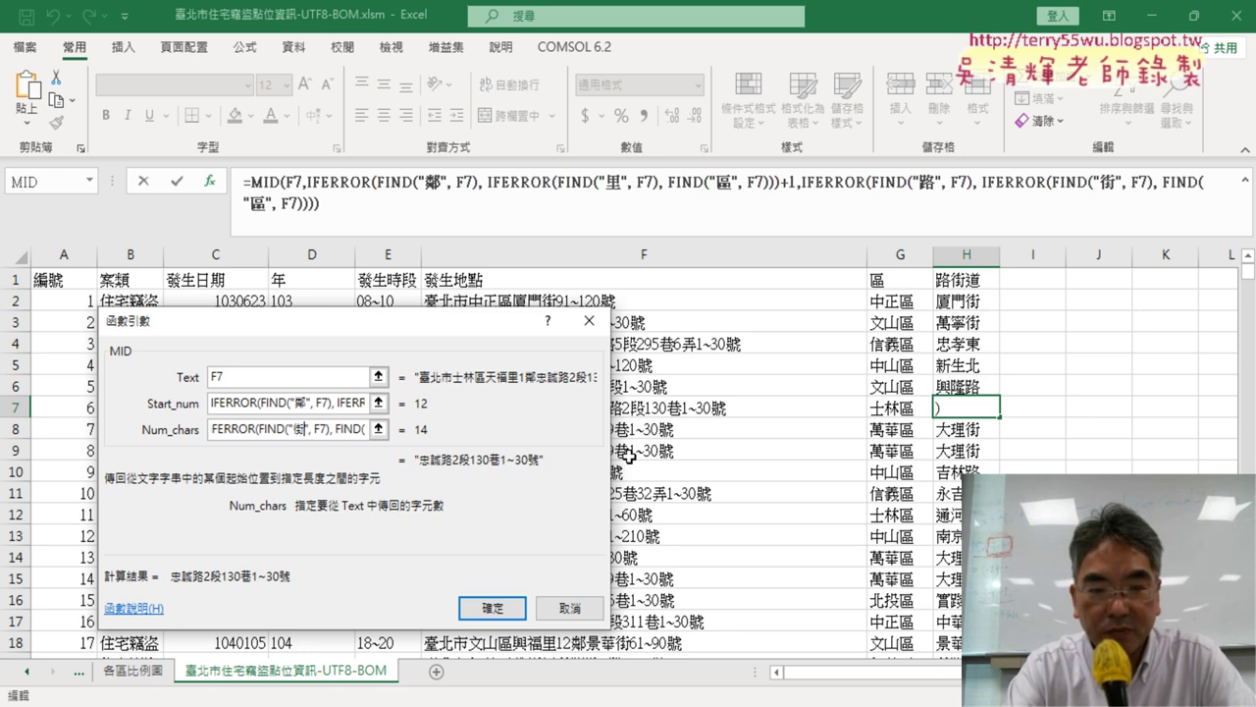
key("Right")
key("Right")
key("Right")
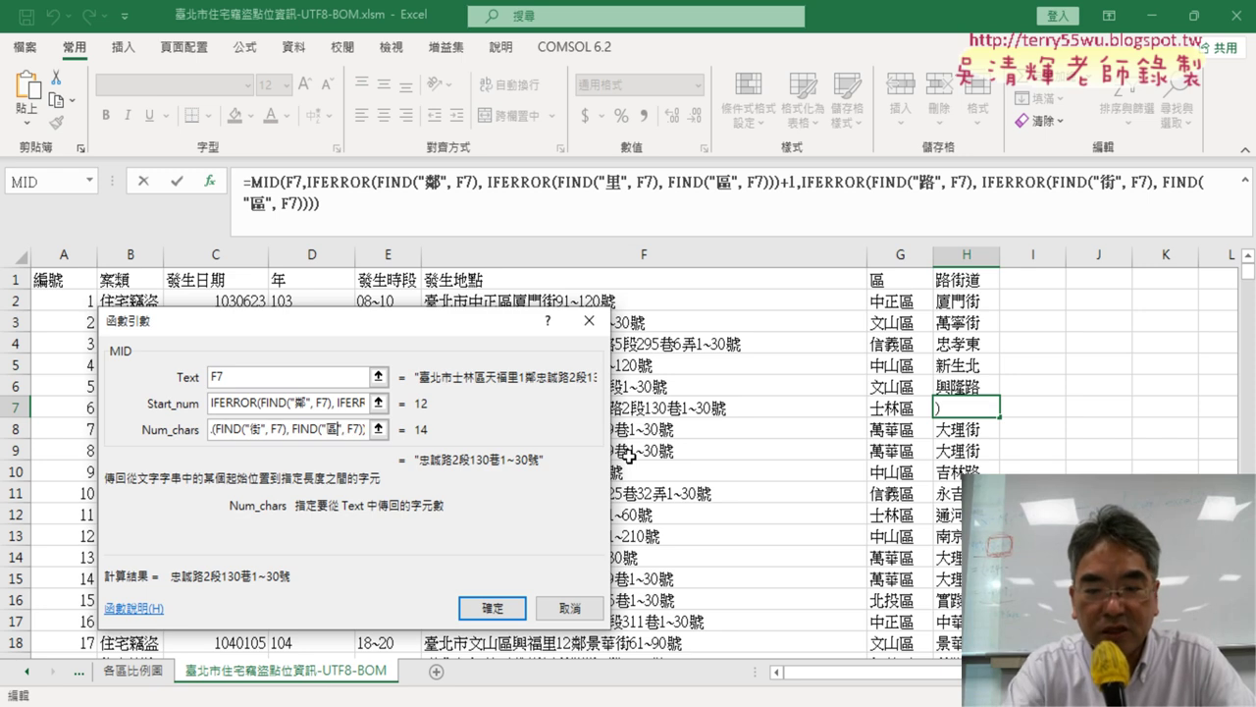
key("Delete")
type("道")
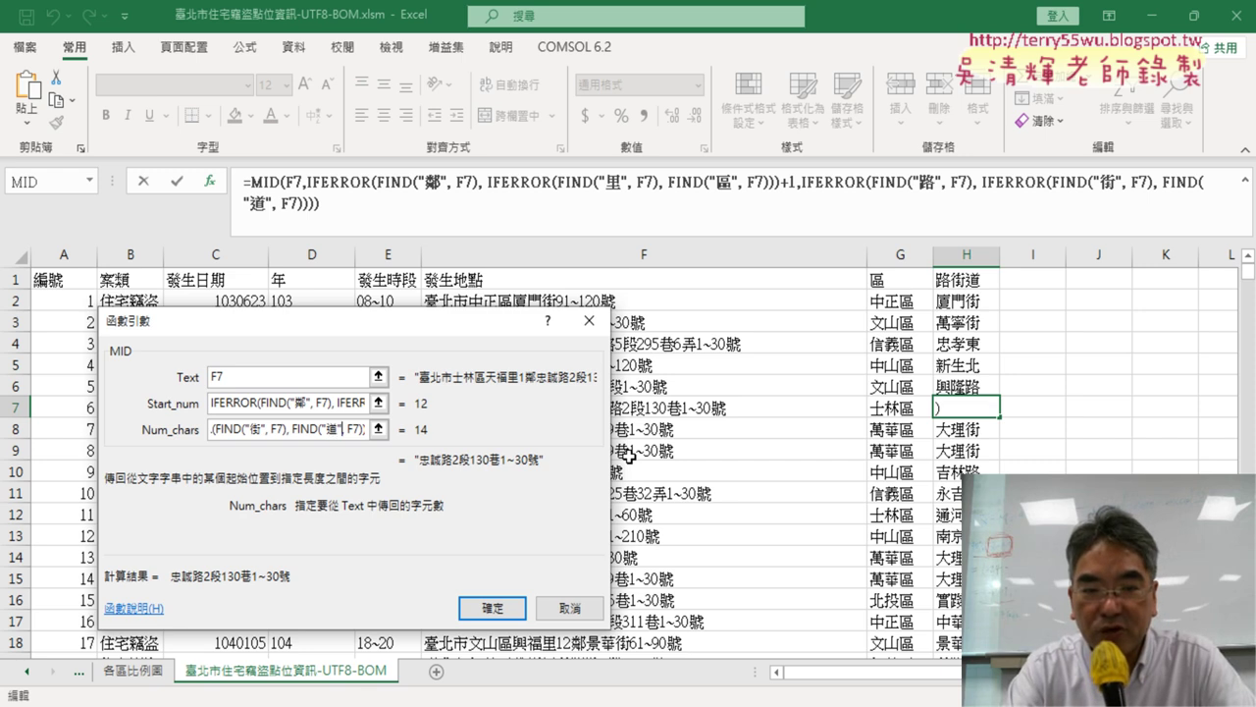
Subtract the pasted 鄰/里/區 position formula and confirm, so H7 still returns 忠誠路
key("End")
type("-")
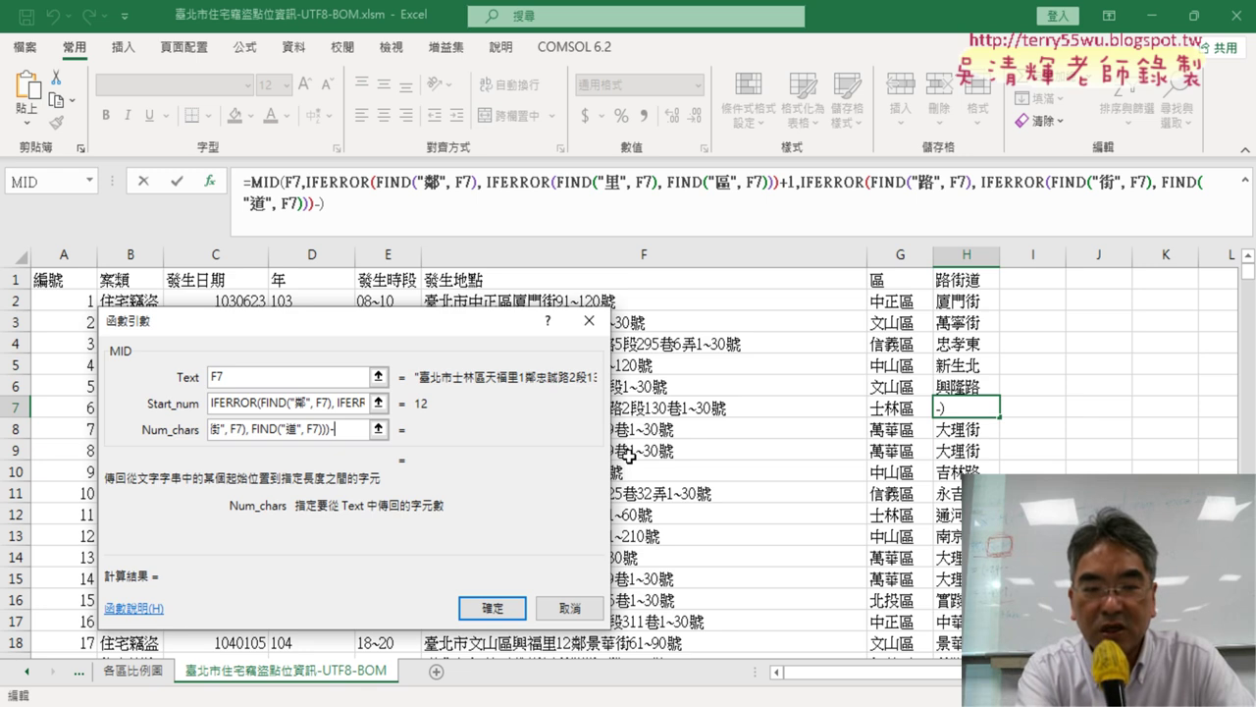
type("IFERROR(FIND(\"鄰\", F7), IFERROR(FIND(\"里\", F7), FIND(\"區\", F7)))")
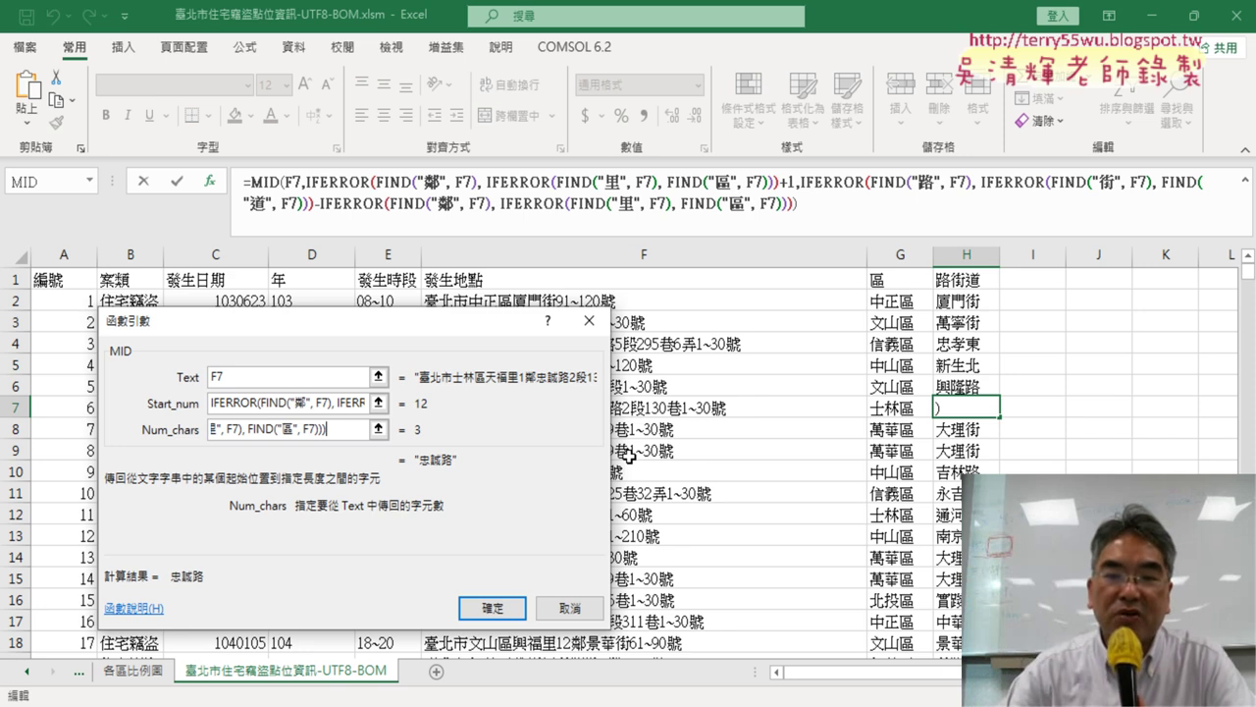
left_click(508, 610)
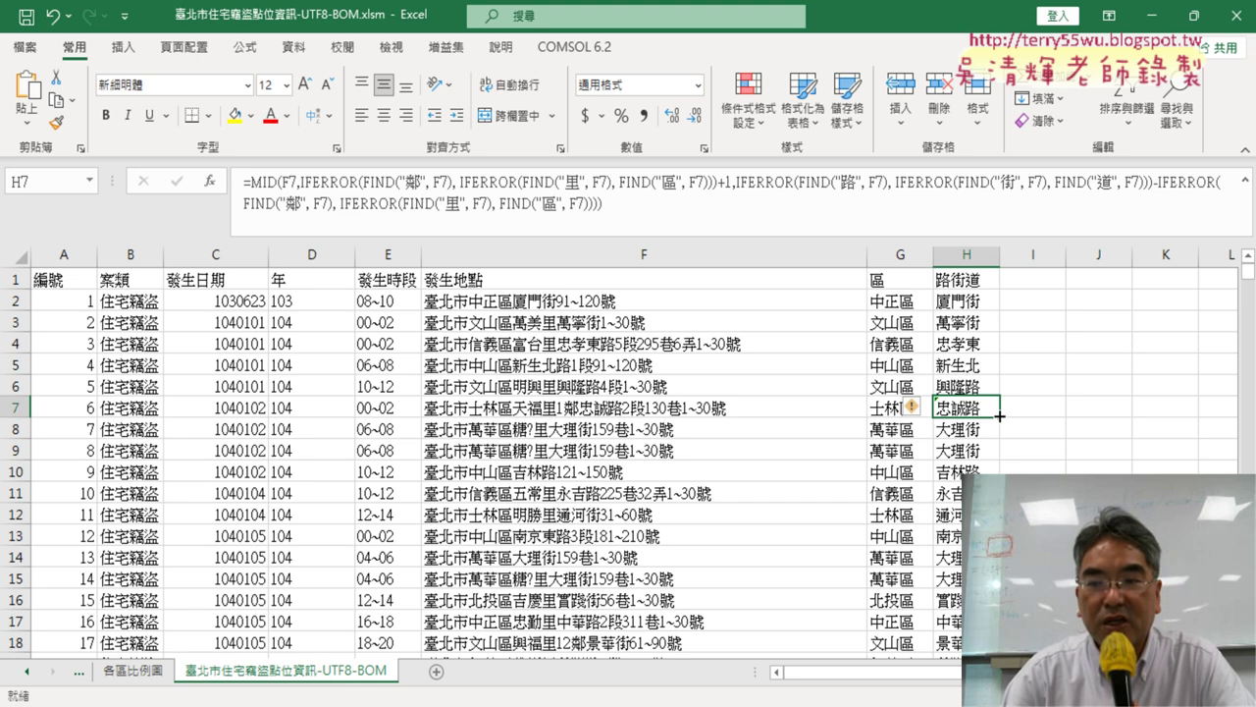
Fill H7's corrected formula up to H2 and down all 3886 rows of column H
left_click_drag(1000, 416, 1006, 294)
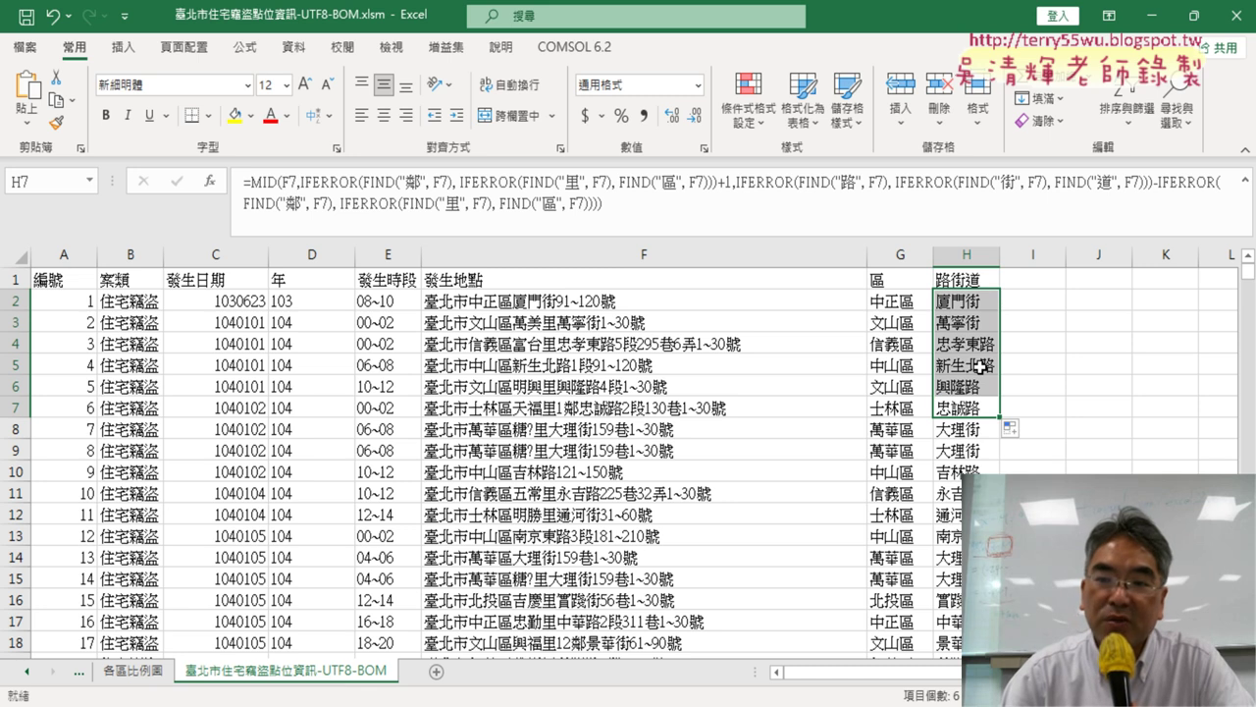
double_click(1000, 418)
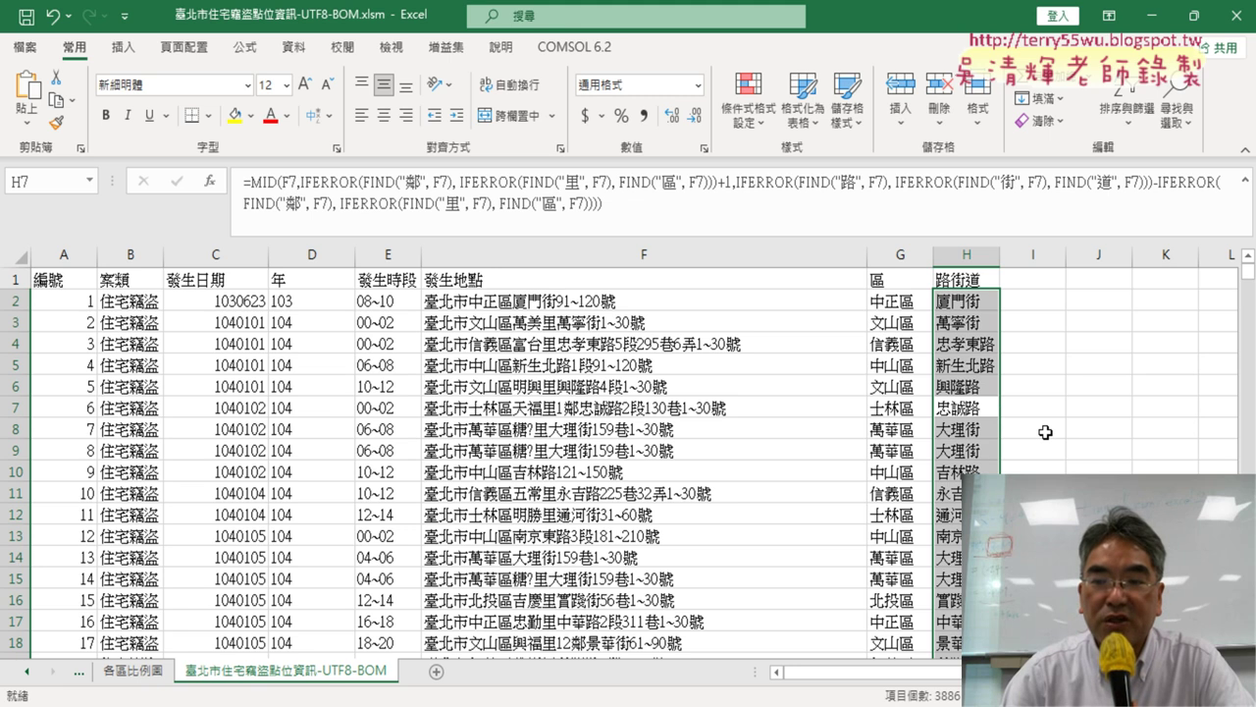
scroll(1045, 432, "down", 3)
scroll(1044, 431, "down", 1)
scroll(1043, 432, "down", 2)
scroll(1041, 432, "down", 1)
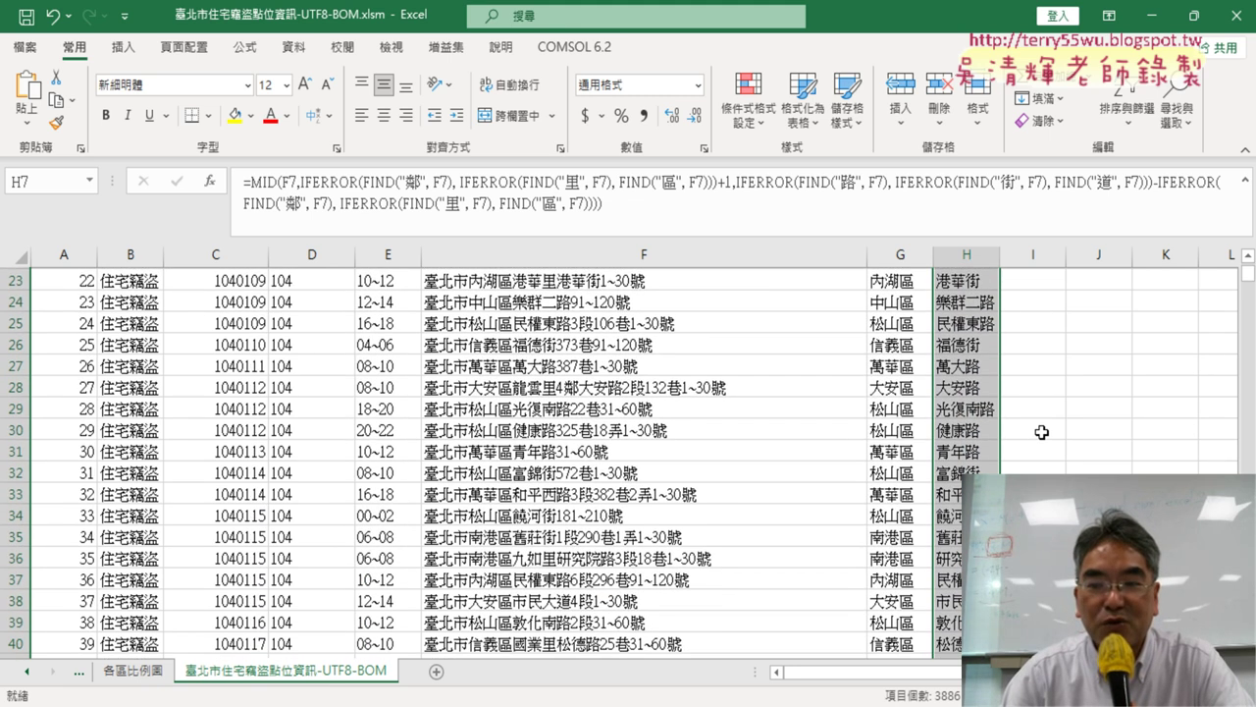
scroll(1041, 432, "down", 4)
scroll(1041, 431, "down", 2)
scroll(1041, 431, "down", 5)
scroll(1042, 432, "down", 4)
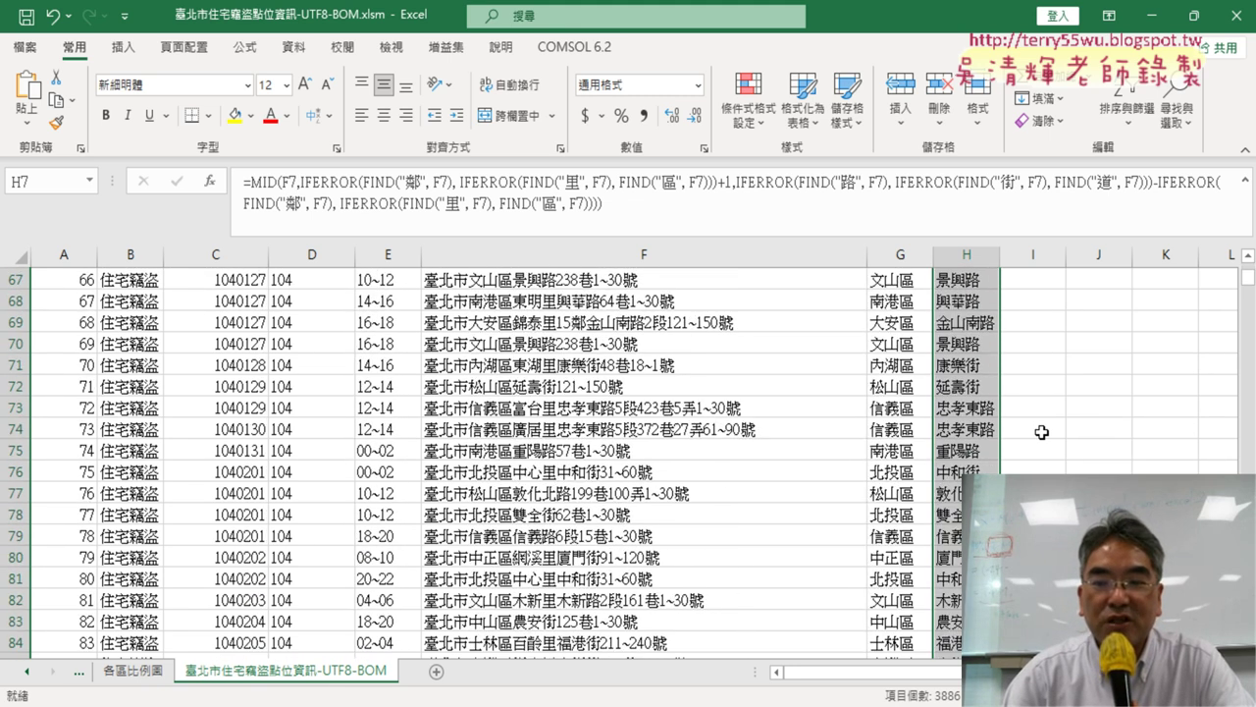
scroll(1041, 431, "up", 4)
scroll(1040, 432, "up", 7)
scroll(1039, 433, "up", 7)
scroll(1039, 436, "up", 4)
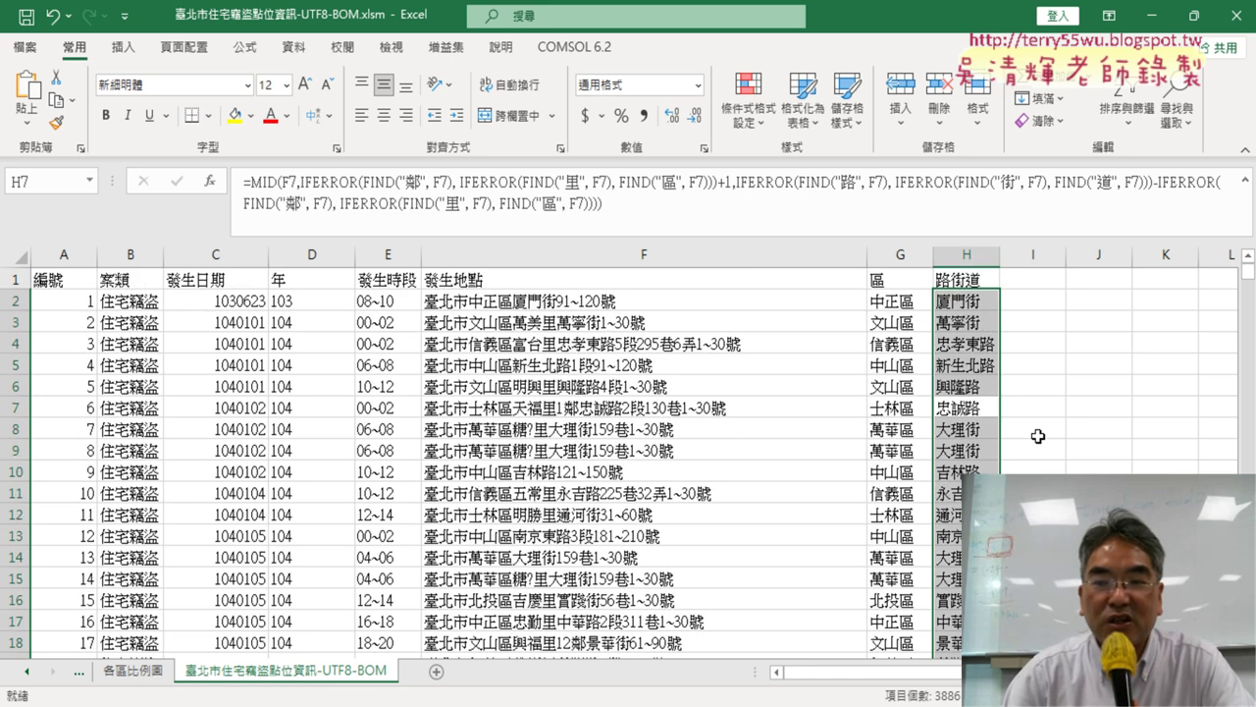
left_click(955, 304)
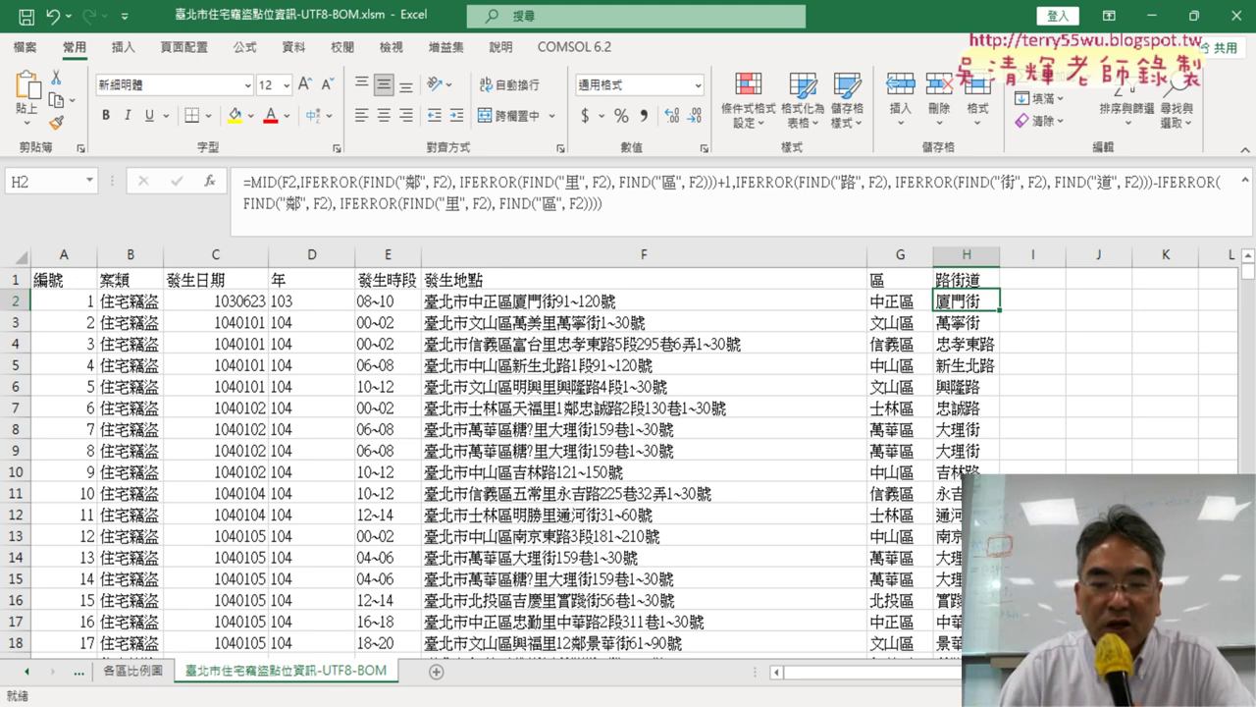
left_click(514, 649)
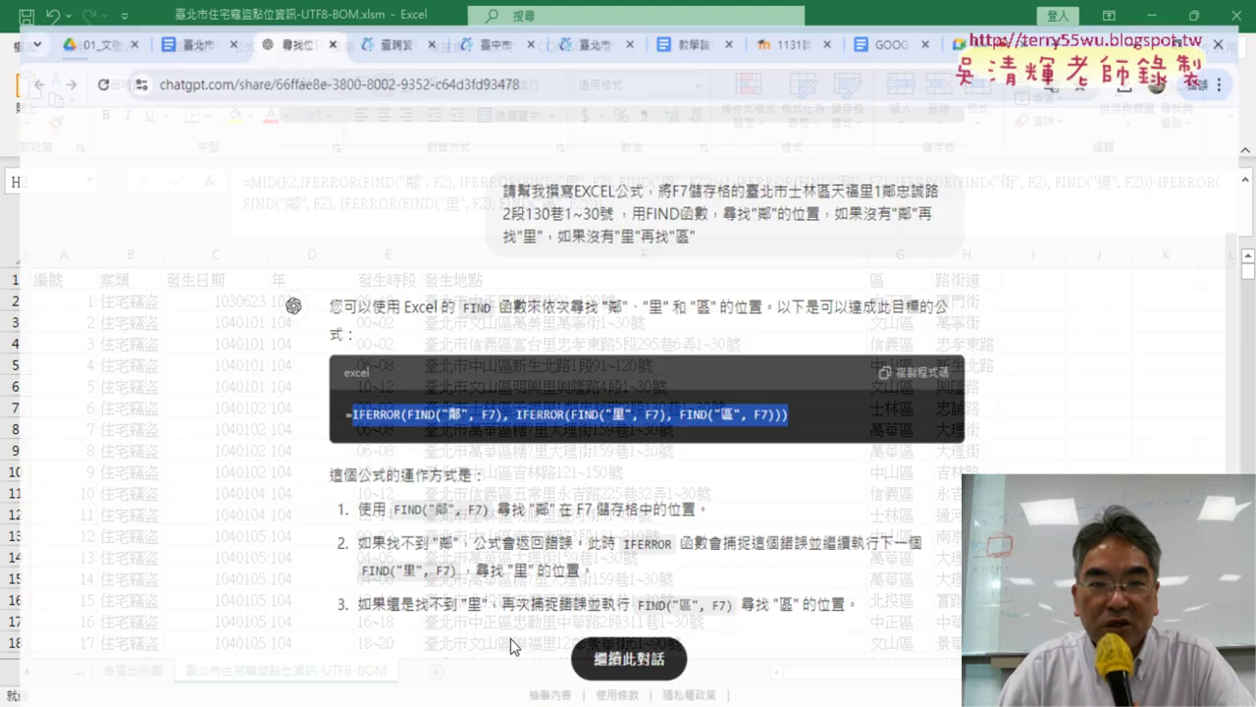
left_click(183, 24)
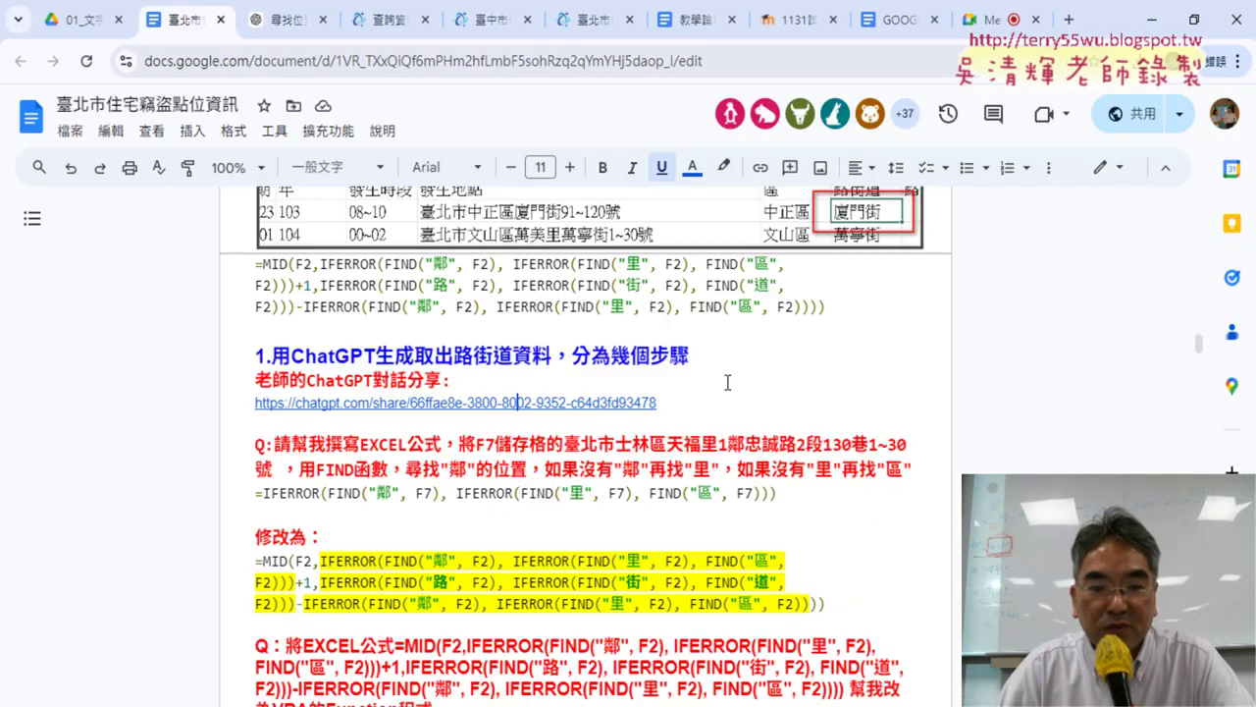
scroll(727, 381, "down", 2)
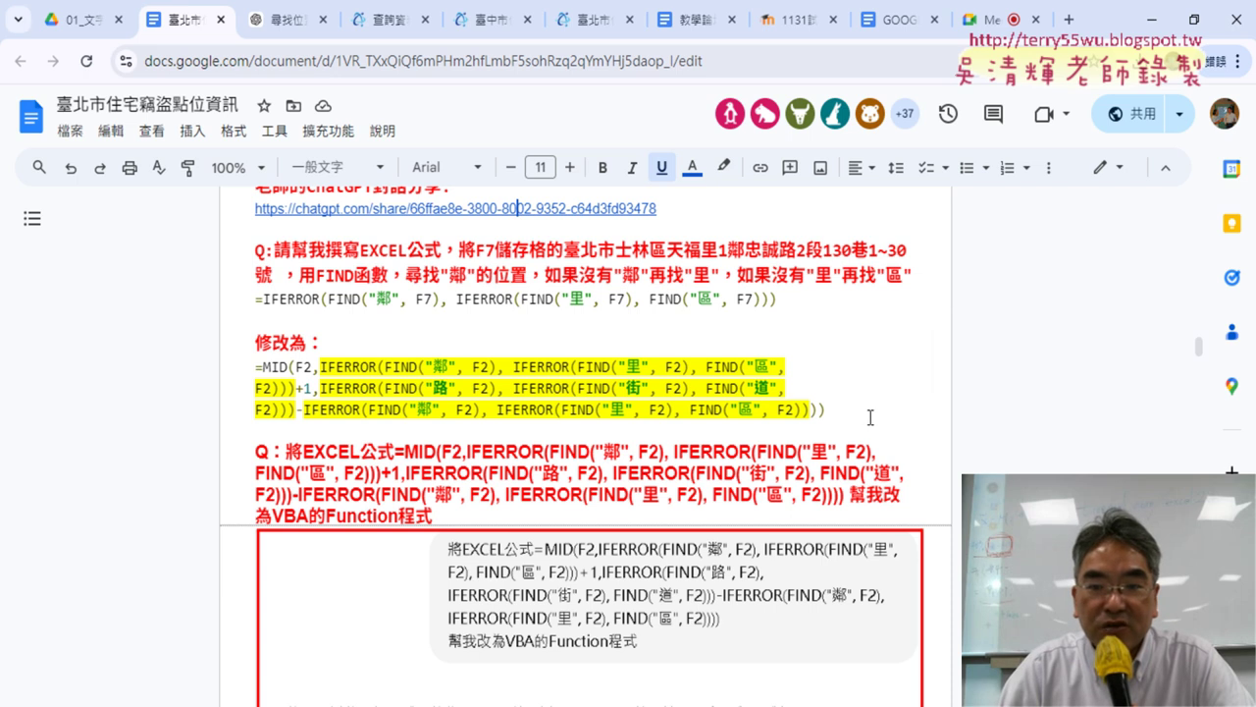
left_click_drag(826, 410, 254, 370)
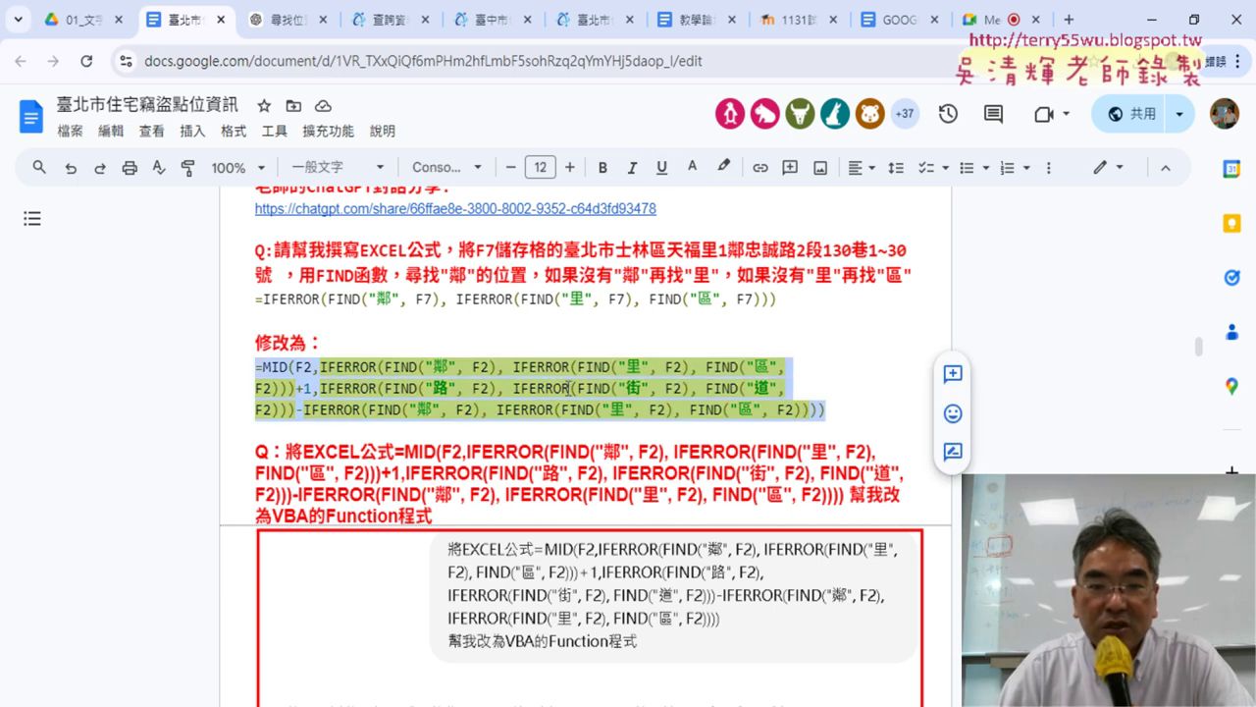
left_click(447, 371)
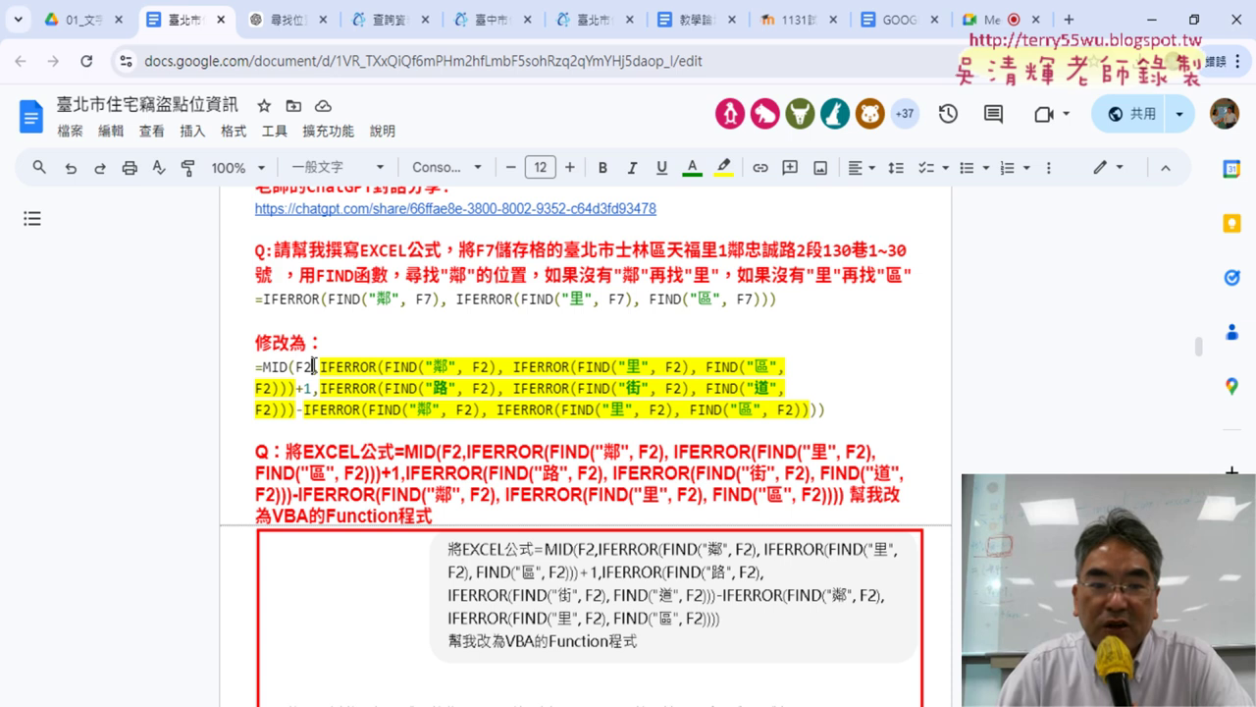
double_click(313, 366)
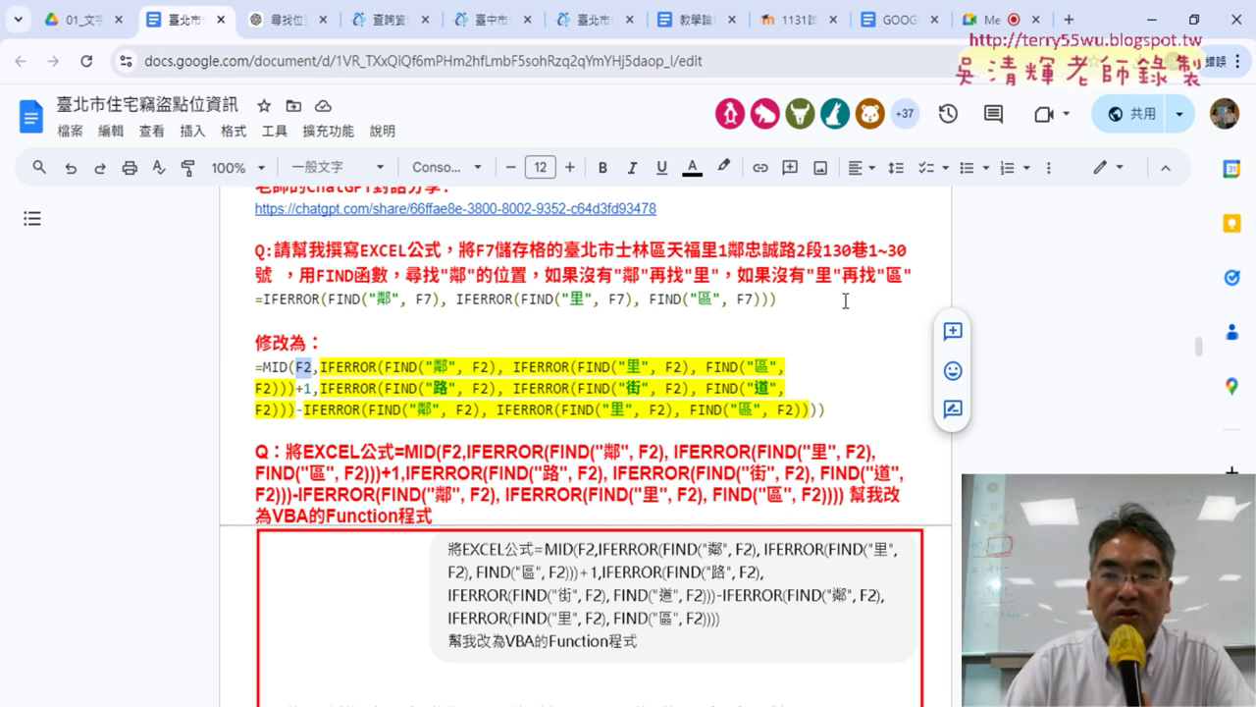
left_click(1152, 19)
left_click(971, 253)
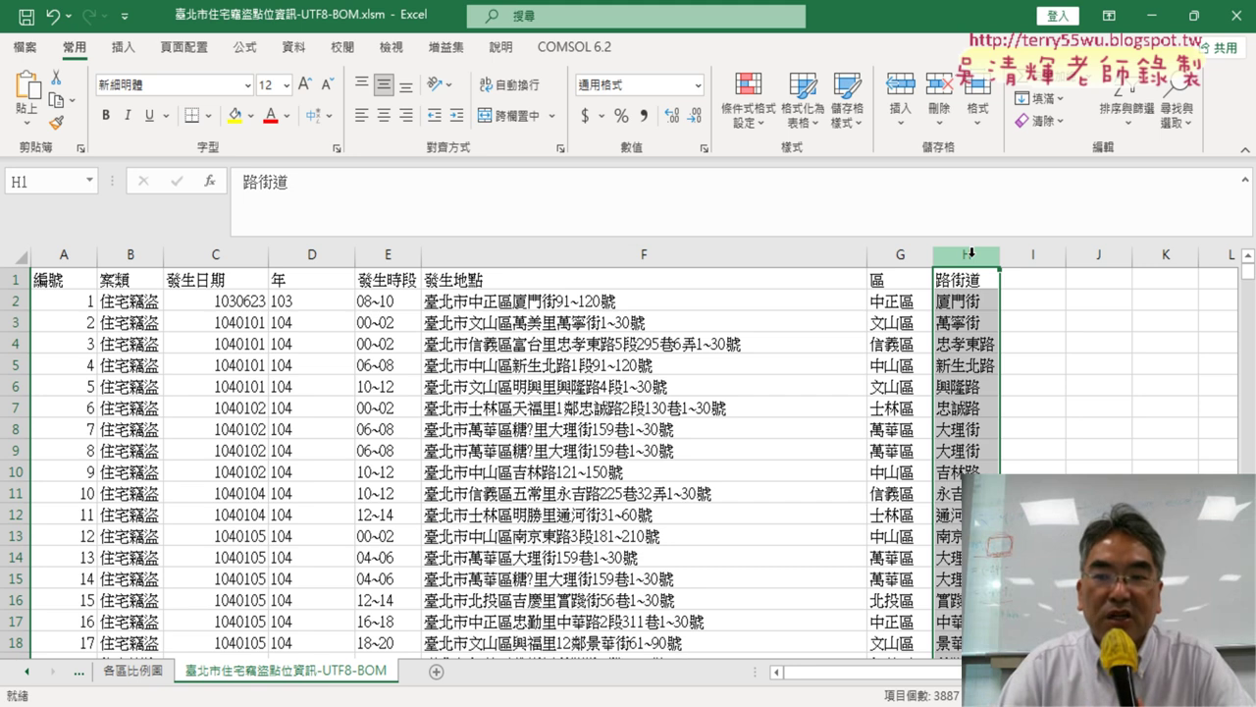
Widen column H for full street names and expand the formula bar to show H2's MID formula
left_click(1246, 181)
left_click(428, 364)
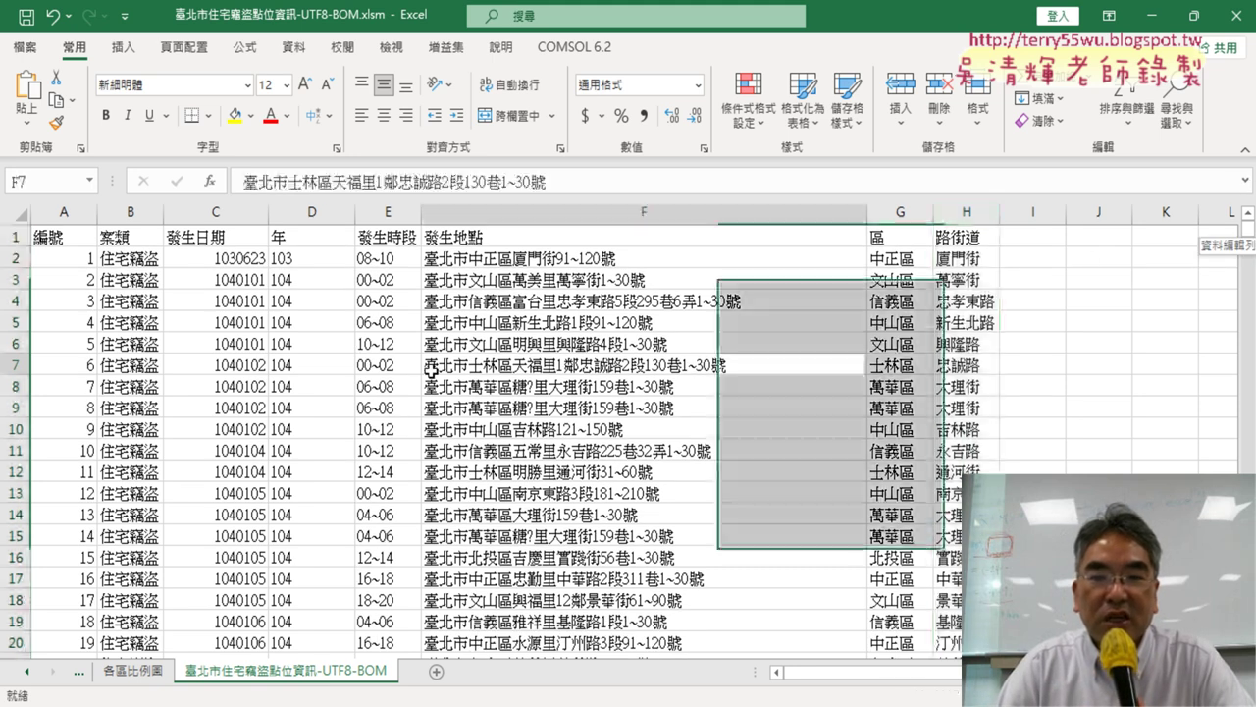
left_click(979, 261)
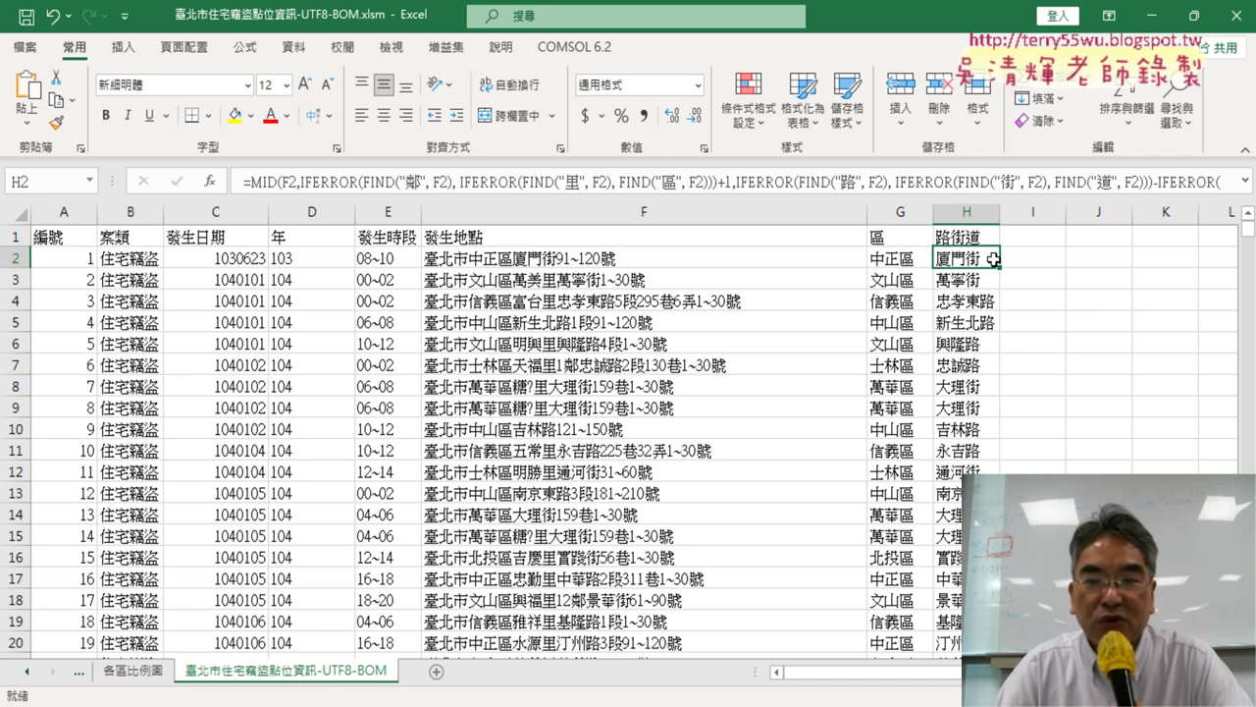
left_click_drag(999, 213, 1067, 214)
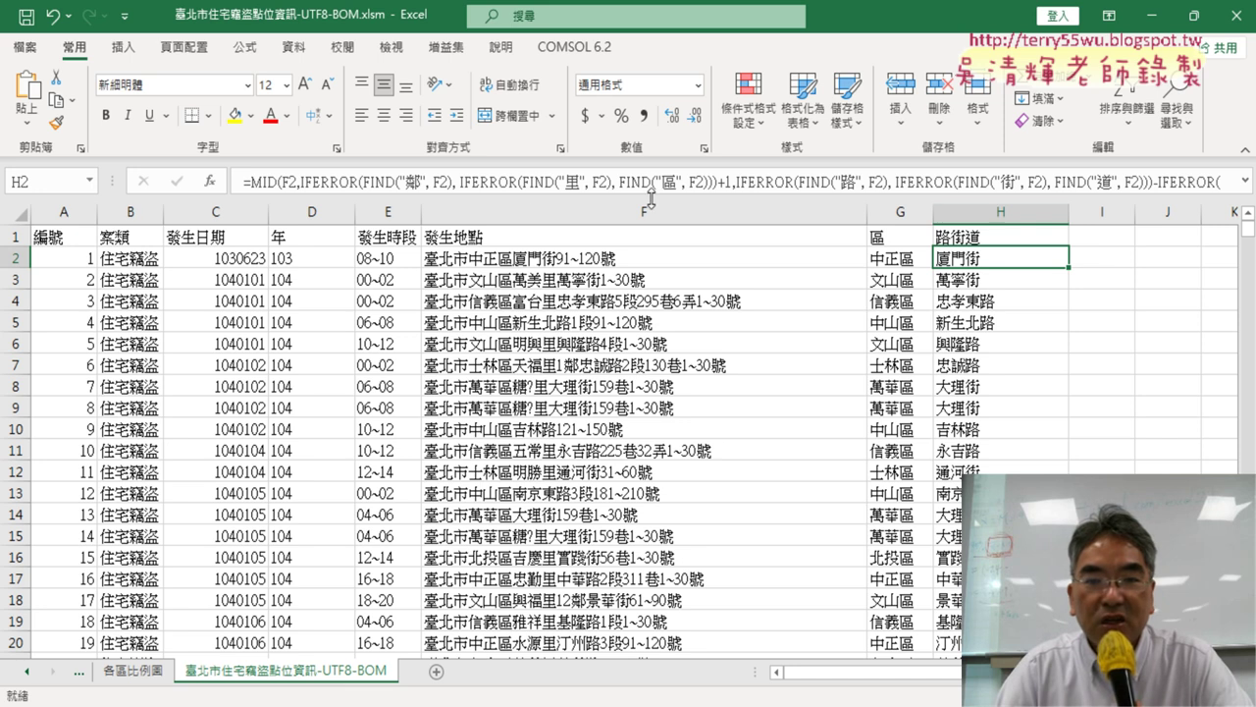
left_click(1247, 183)
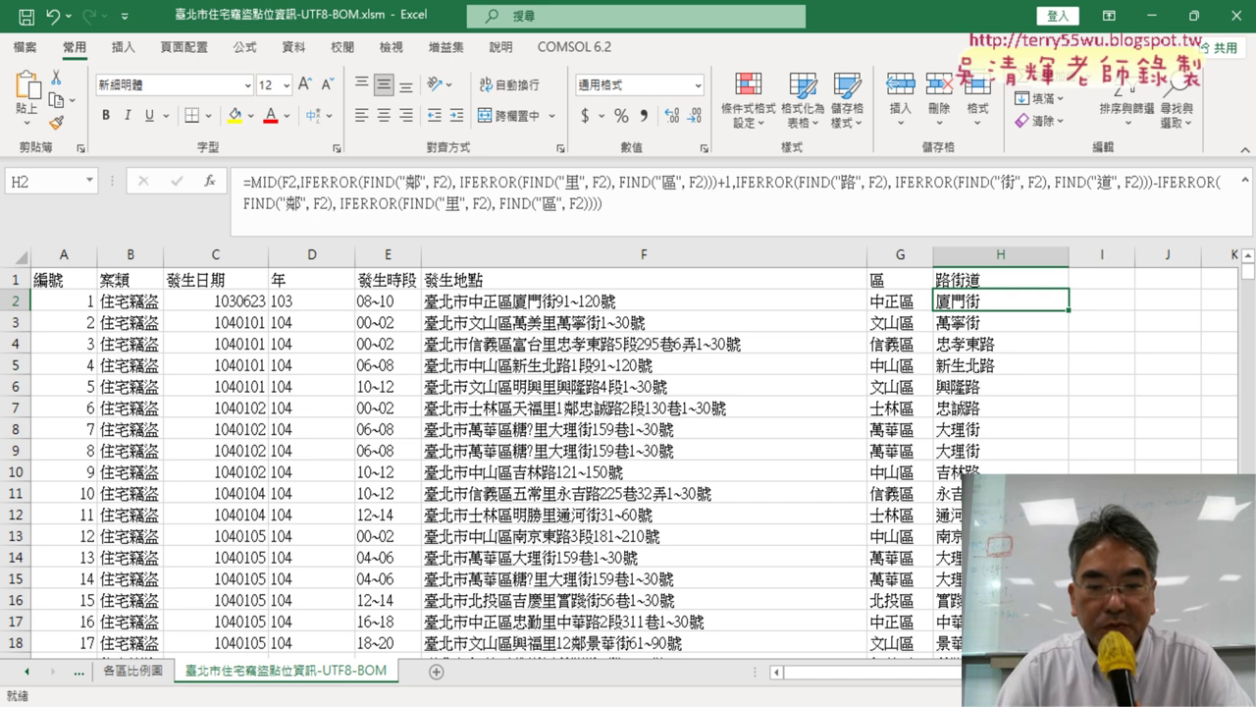
left_click(459, 636)
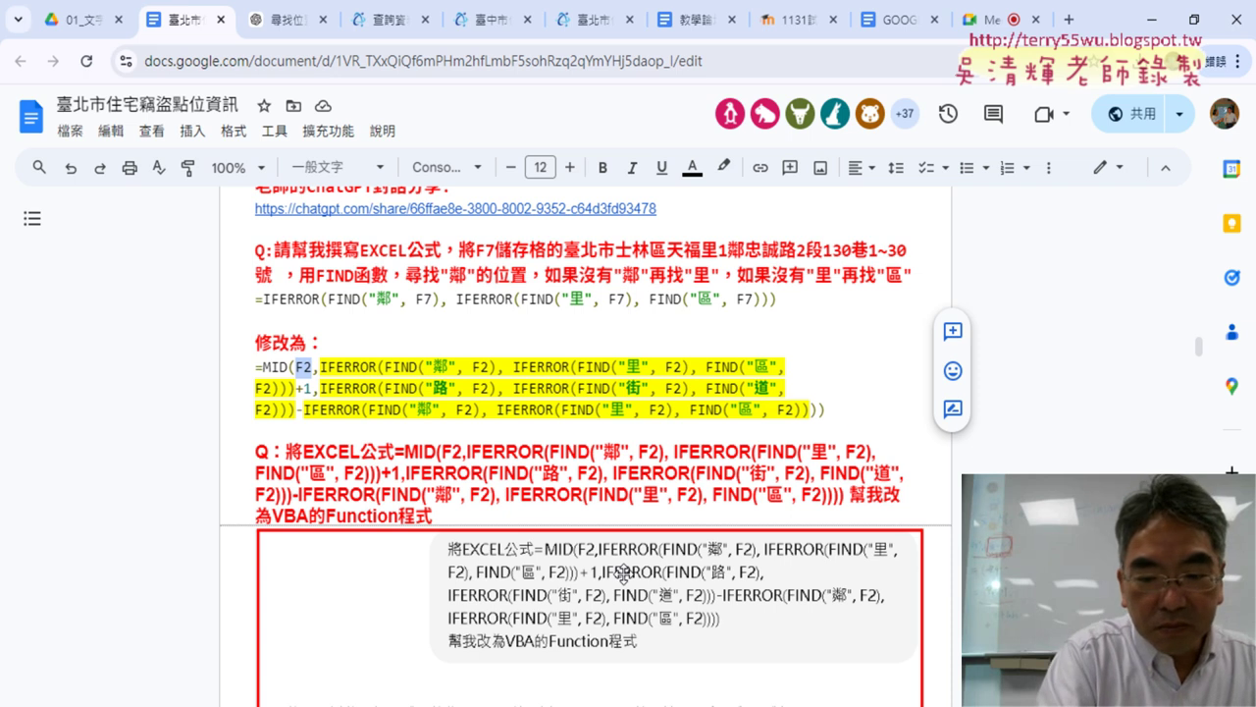
key("alt+Tab")
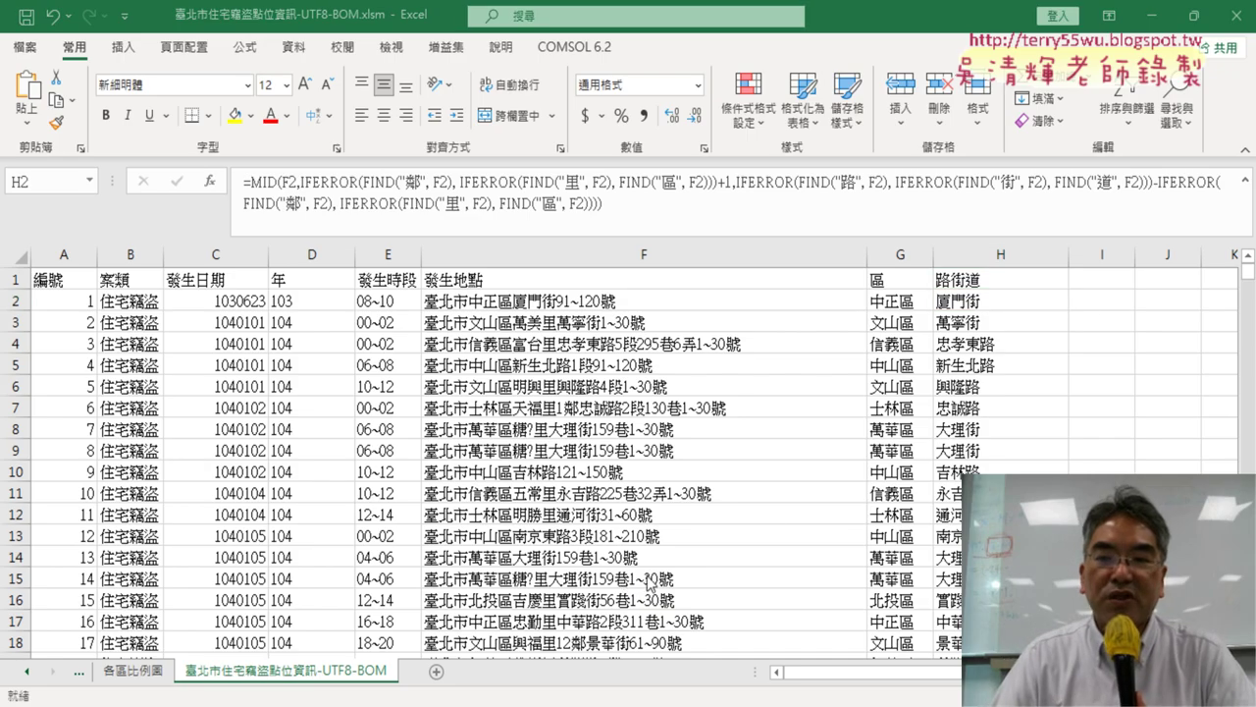
left_click(495, 364)
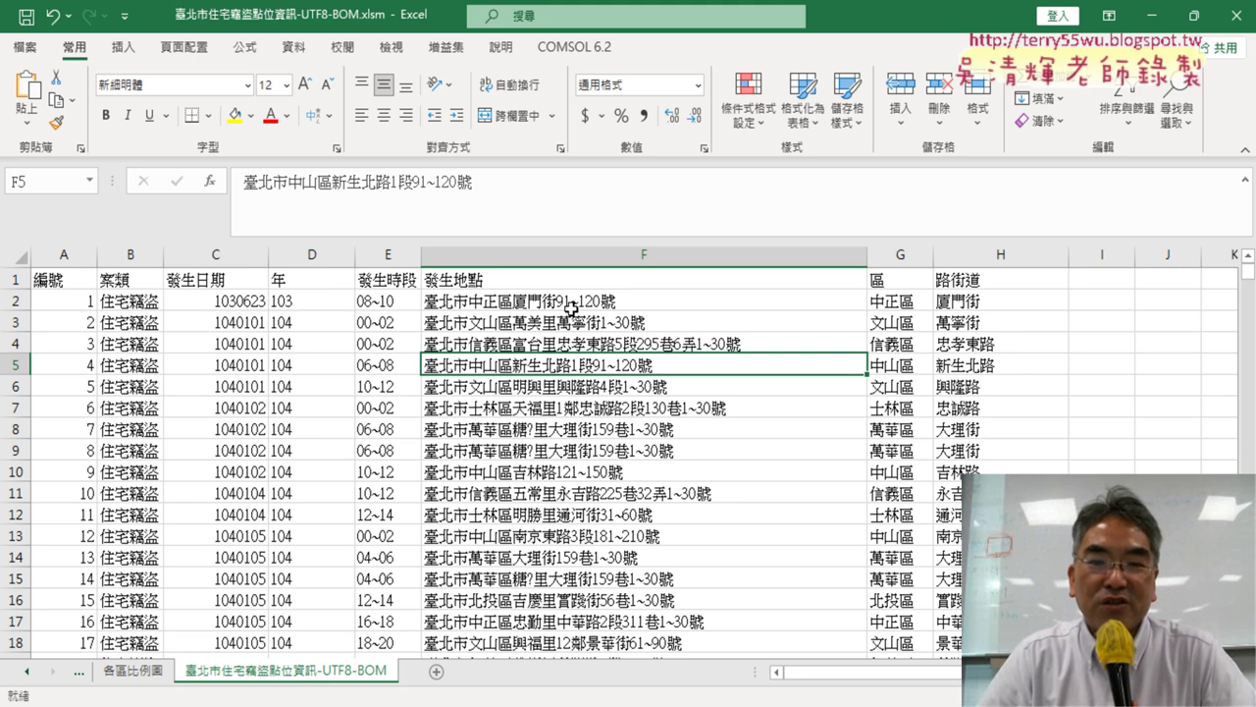
key("Up")
key("Up")
key("Up")
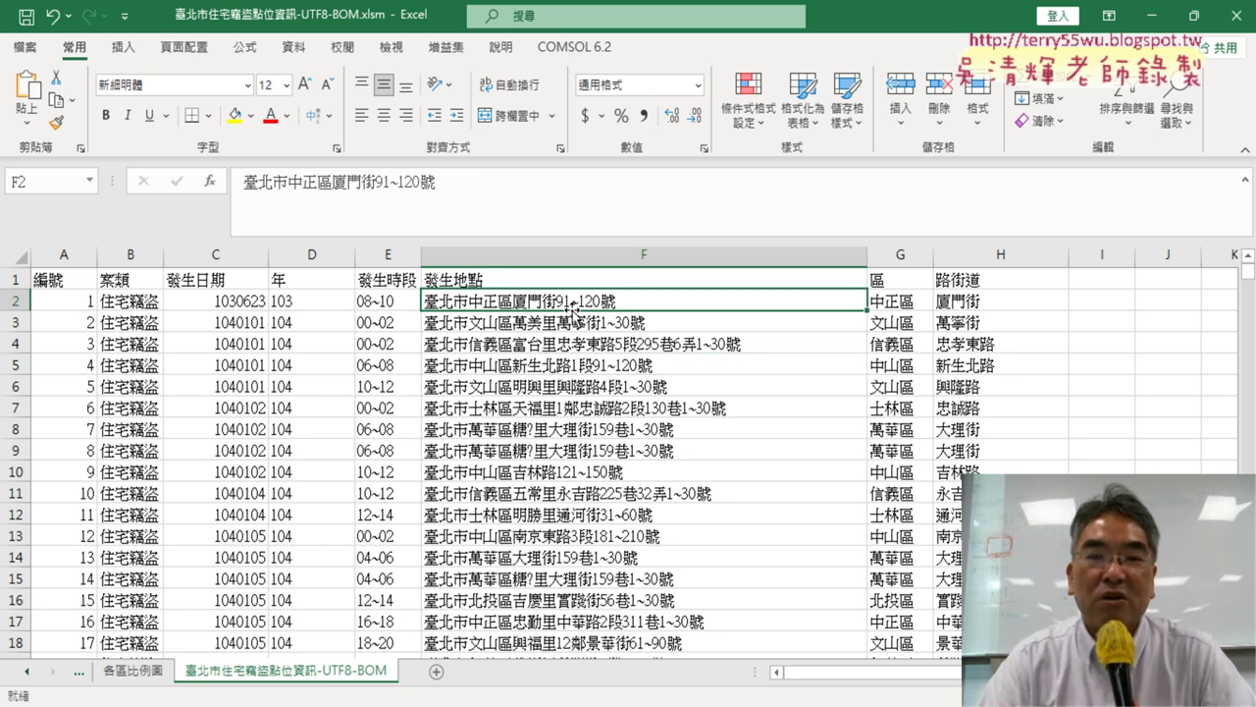
Insert a PivotTable from range $A$1:$H$3887 on a new worksheet, 工作表3
left_click(123, 47)
left_click(45, 105)
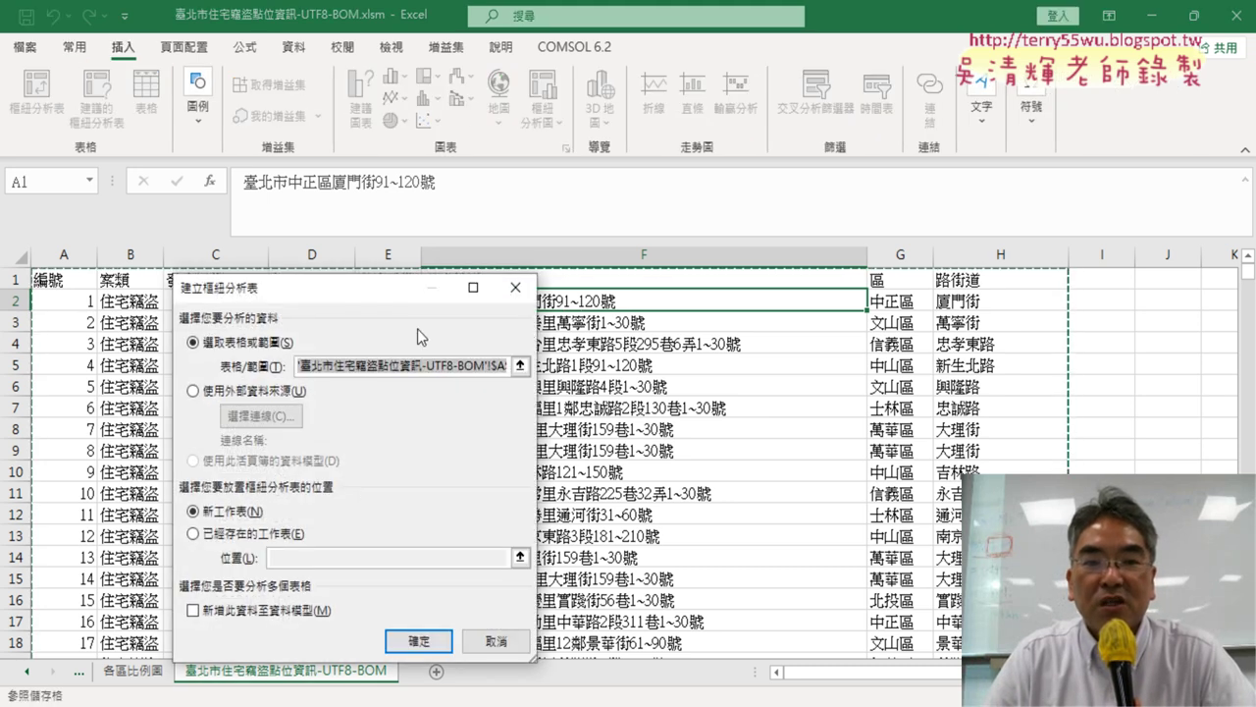
key("F2")
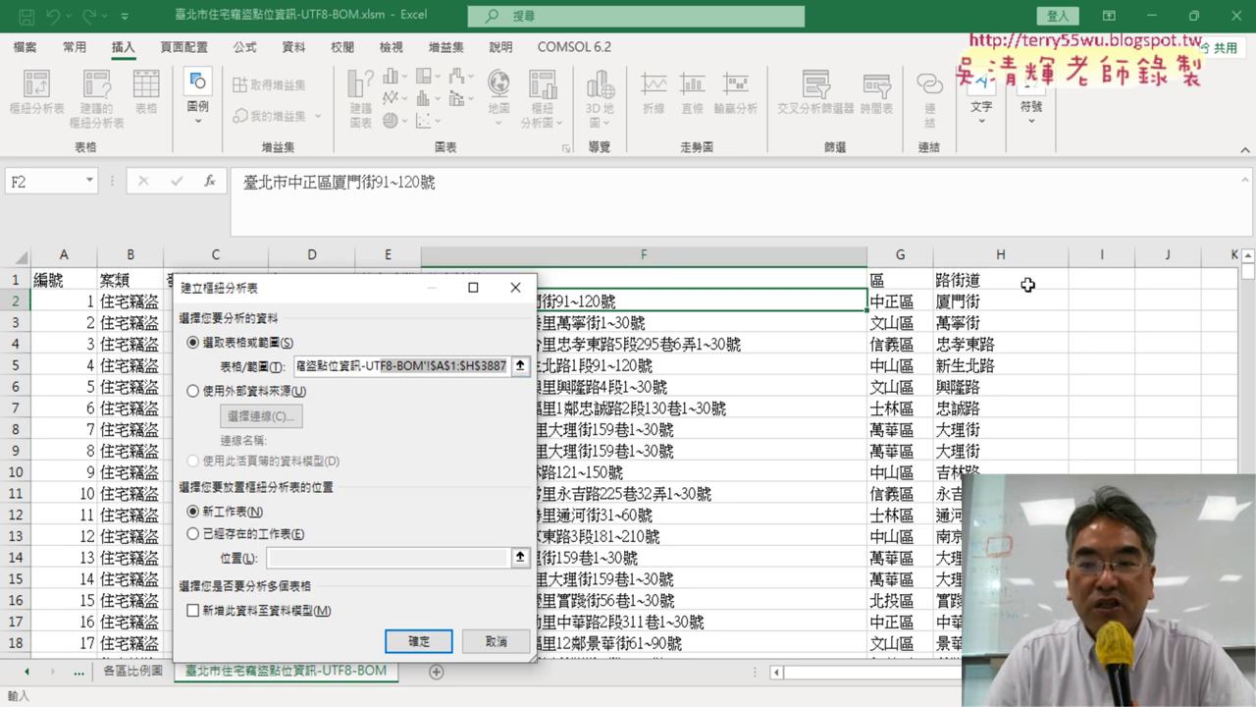
left_click(462, 366)
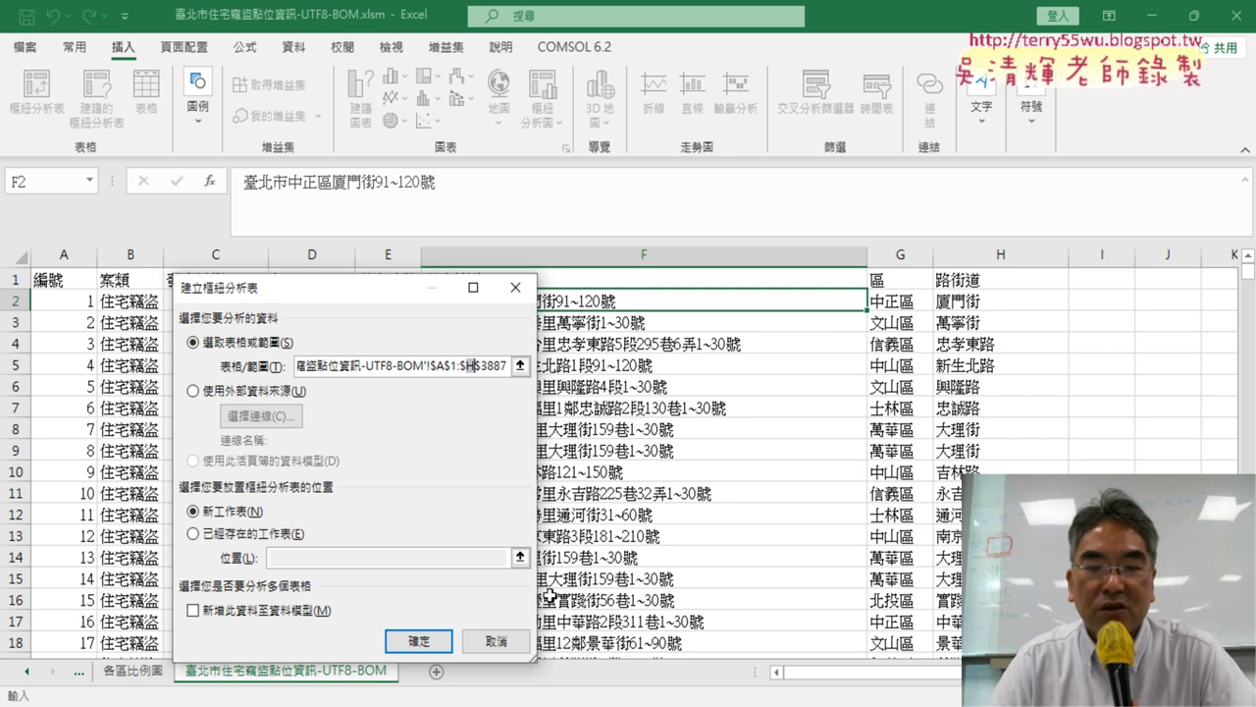
left_click(420, 640)
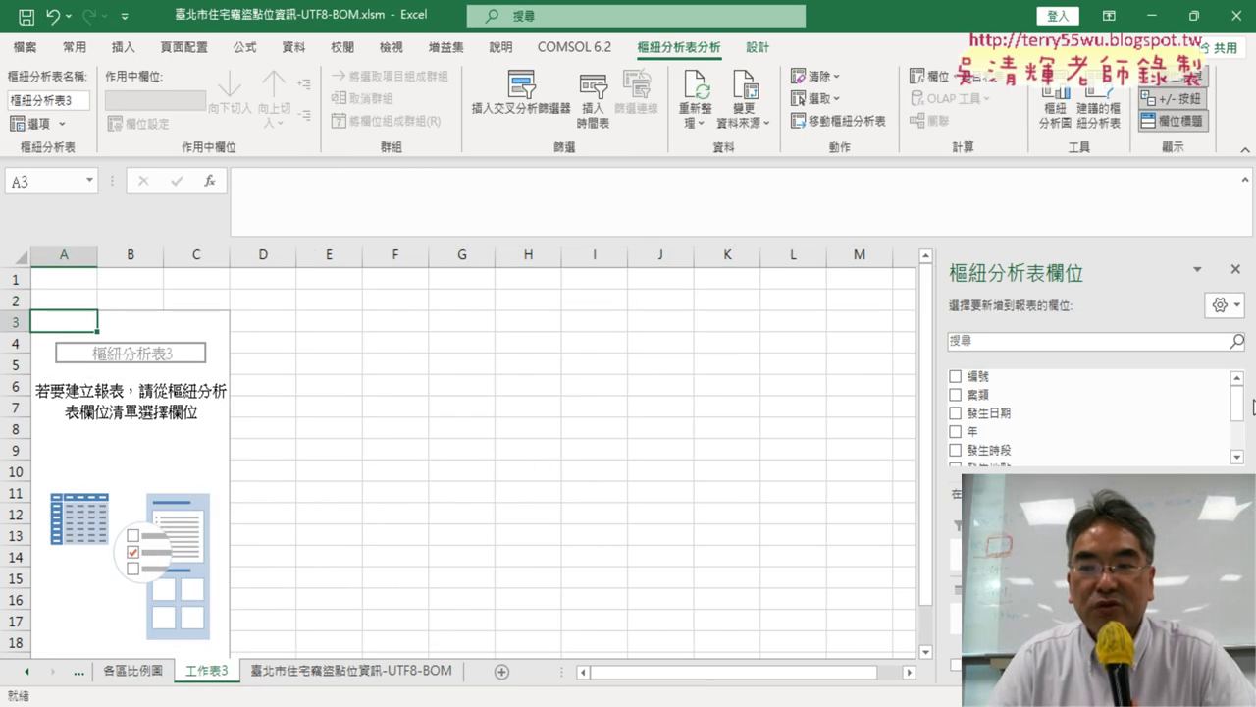
Highlight the 路街道 field with annotations, then add it to the PivotTable as rows with counts
left_click_drag(1238, 410, 1240, 426)
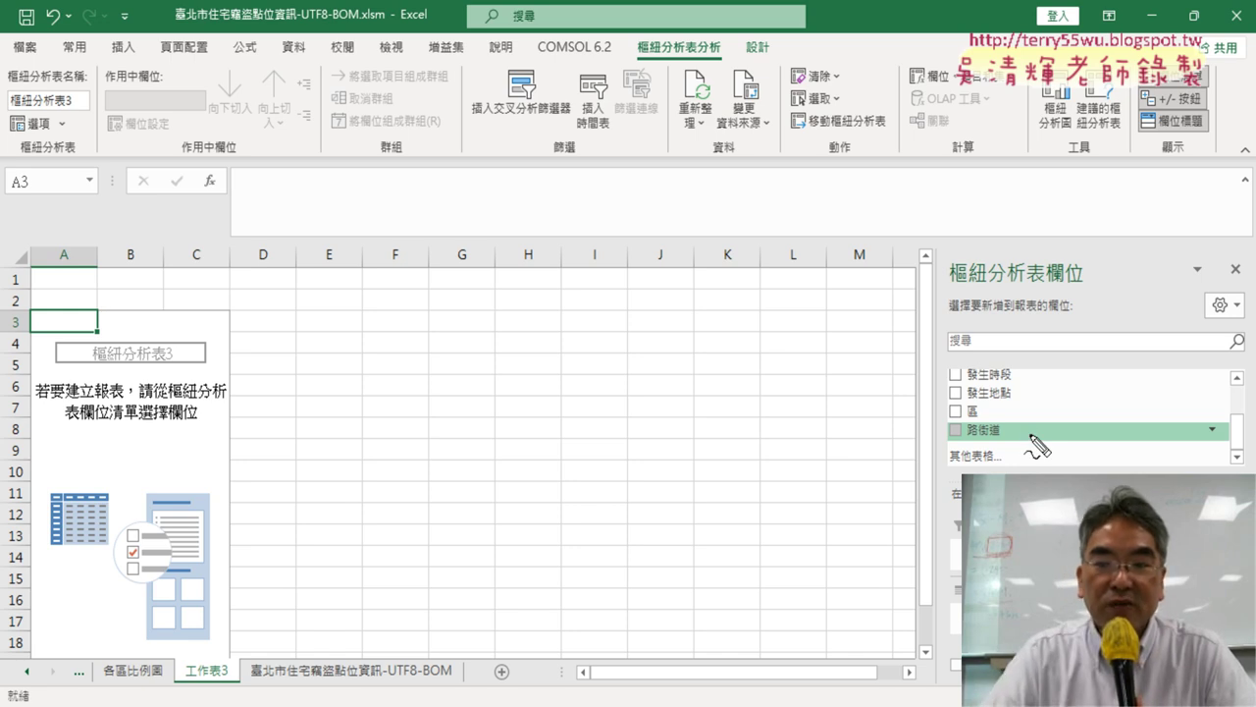
left_click_drag(1001, 442, 931, 445)
left_click_drag(1006, 416, 1020, 422)
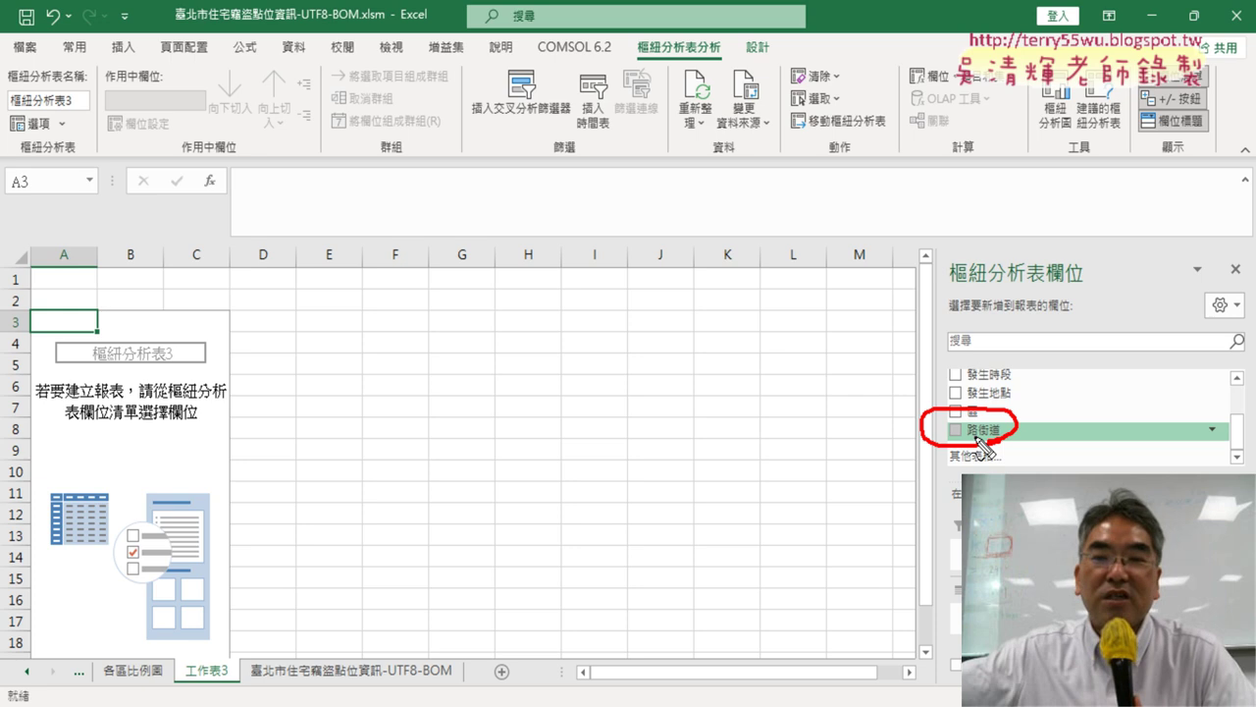
mouse_move(971, 400)
left_mouse_down()
mouse_move(723, 182)
mouse_move(693, 71)
mouse_move(693, 154)
left_mouse_up()
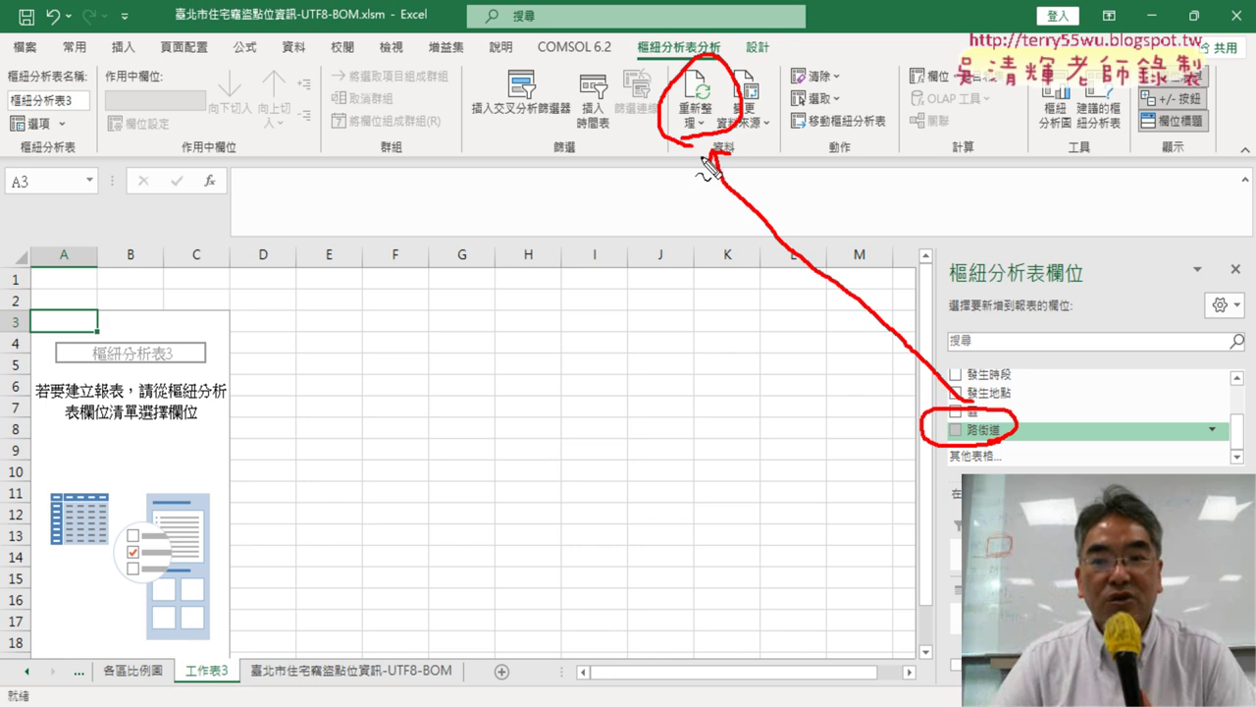
left_click_drag(954, 432, 1003, 441)
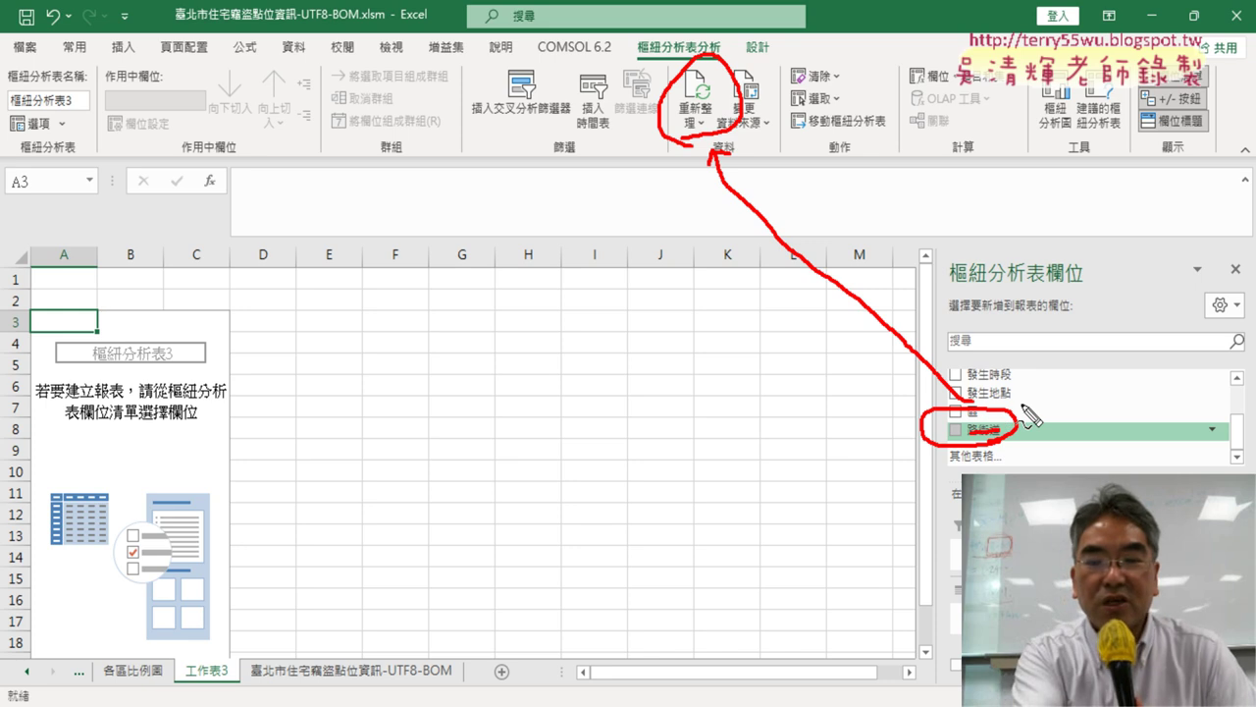
key("Escape")
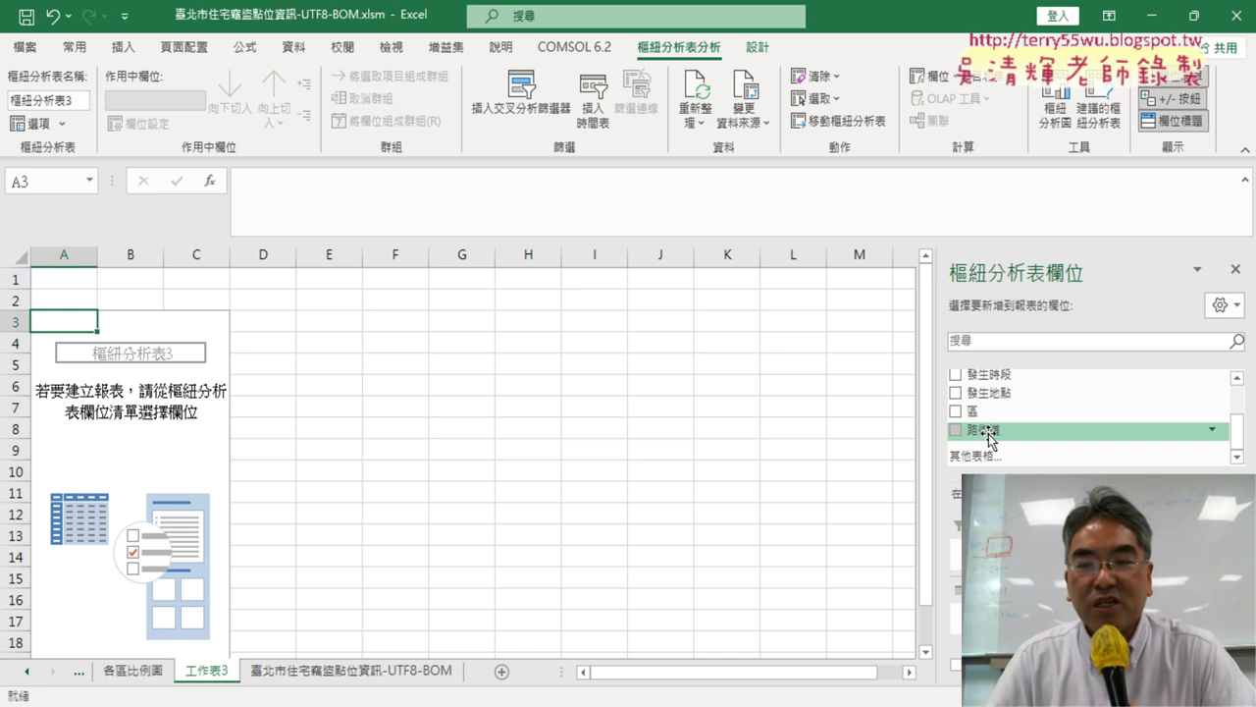
left_click(981, 429)
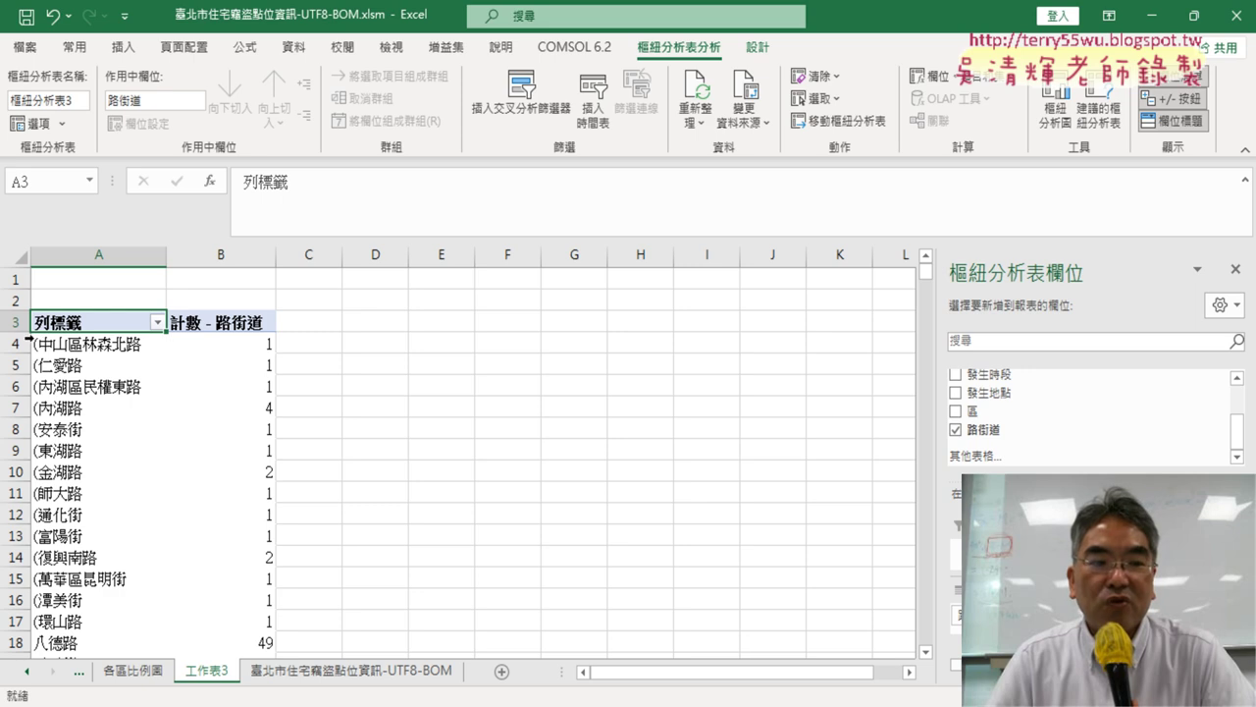
Sort street counts largest first, with 中山北路 112 on top, and check the 3886 grand total
left_click(264, 348)
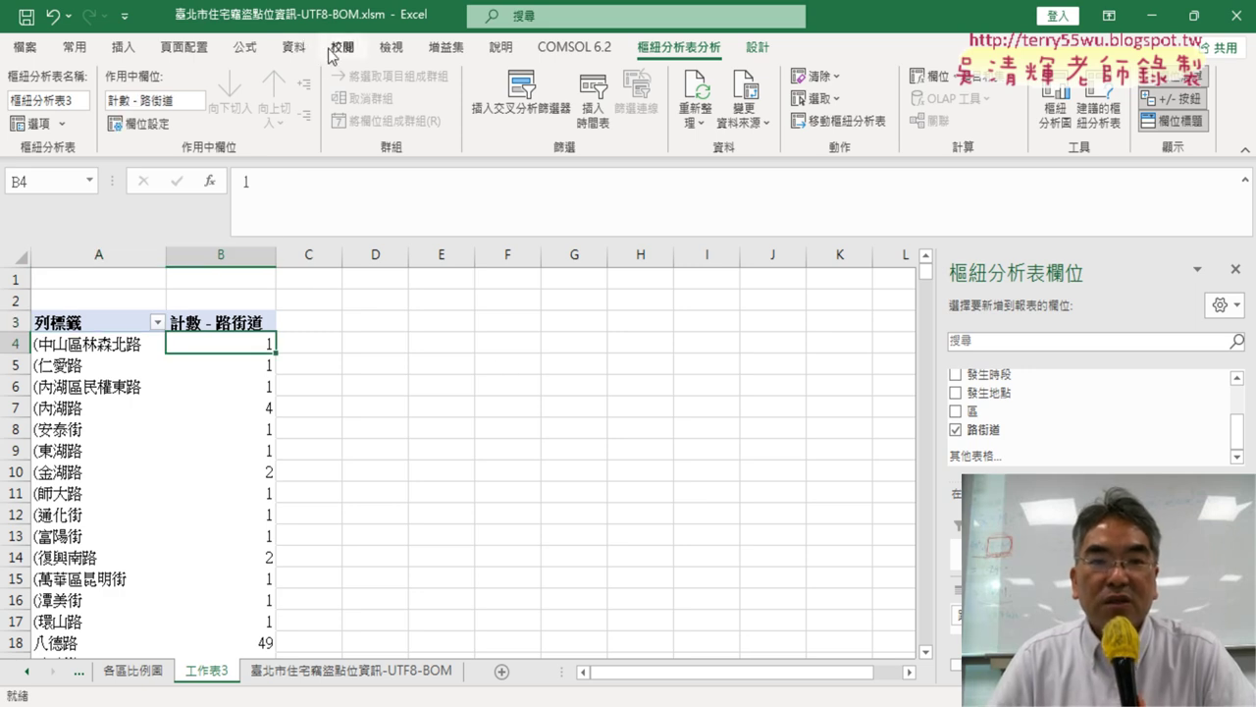
left_click(295, 47)
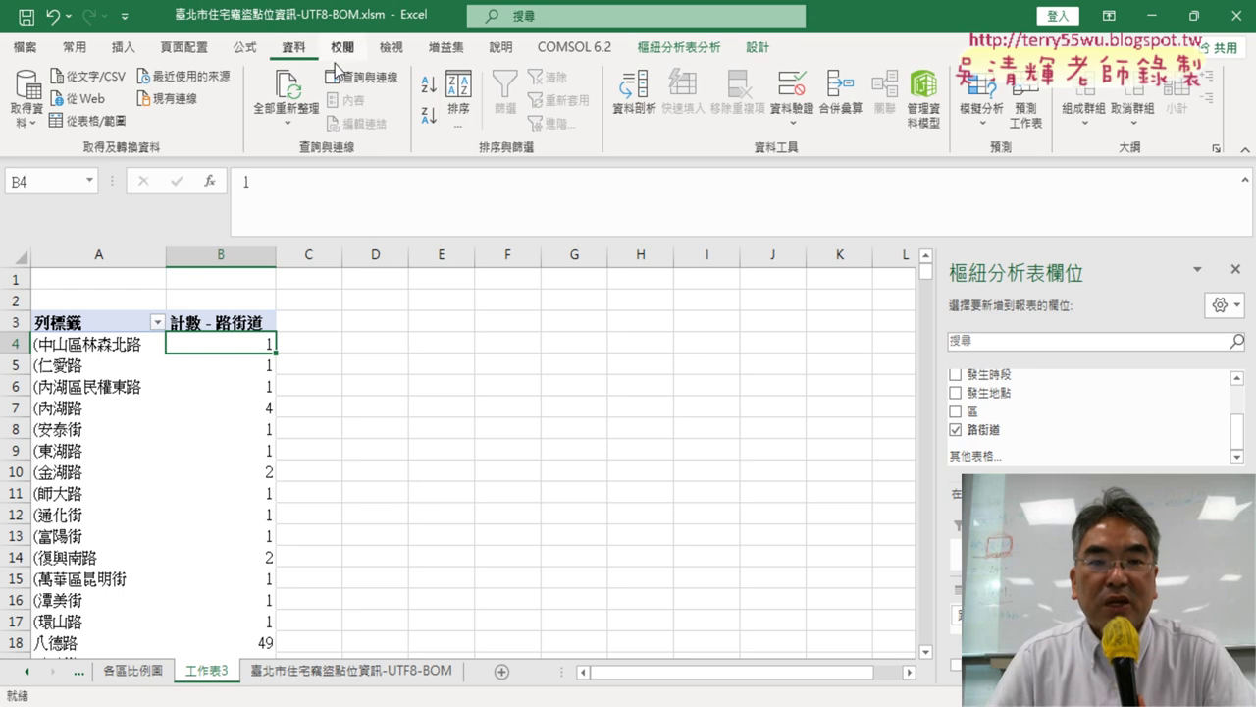
left_click(429, 118)
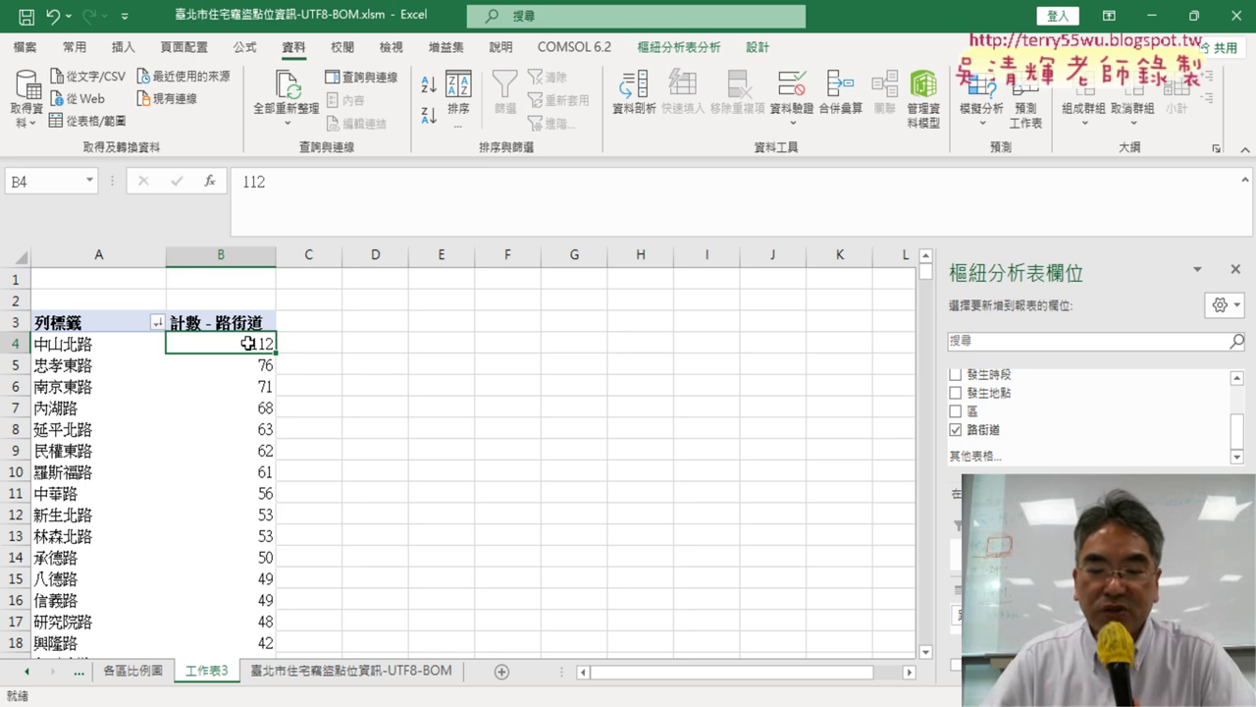
mouse_move(249, 343)
key("ctrl+Down")
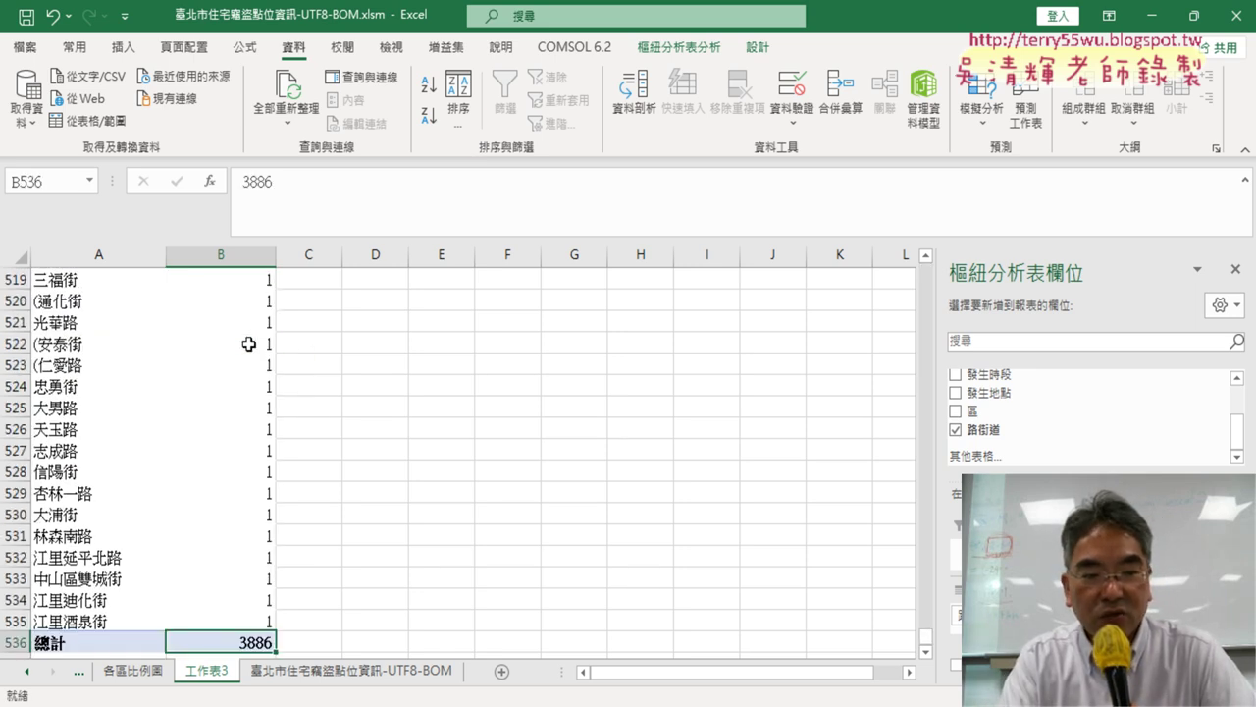
Return to the top of the pivot and open the Row Labels filter menu for streets
key("ctrl+Up")
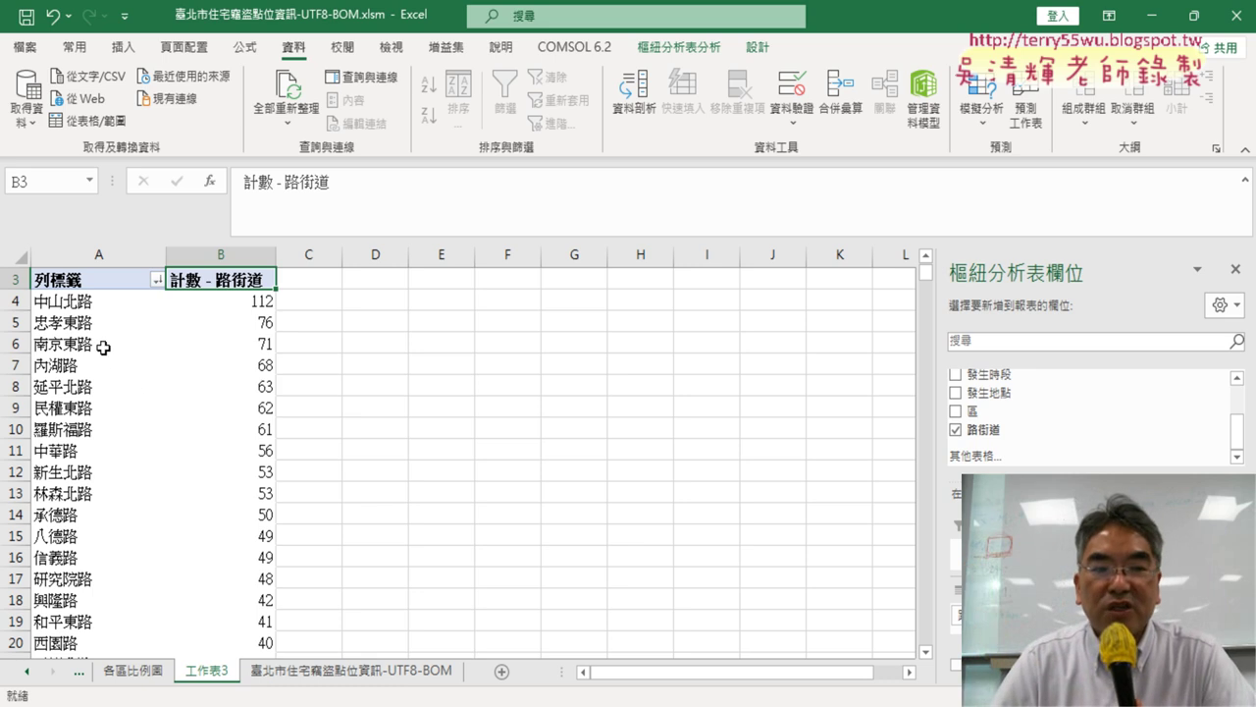
scroll(40, 386, "down", 1)
scroll(40, 386, "down", 2)
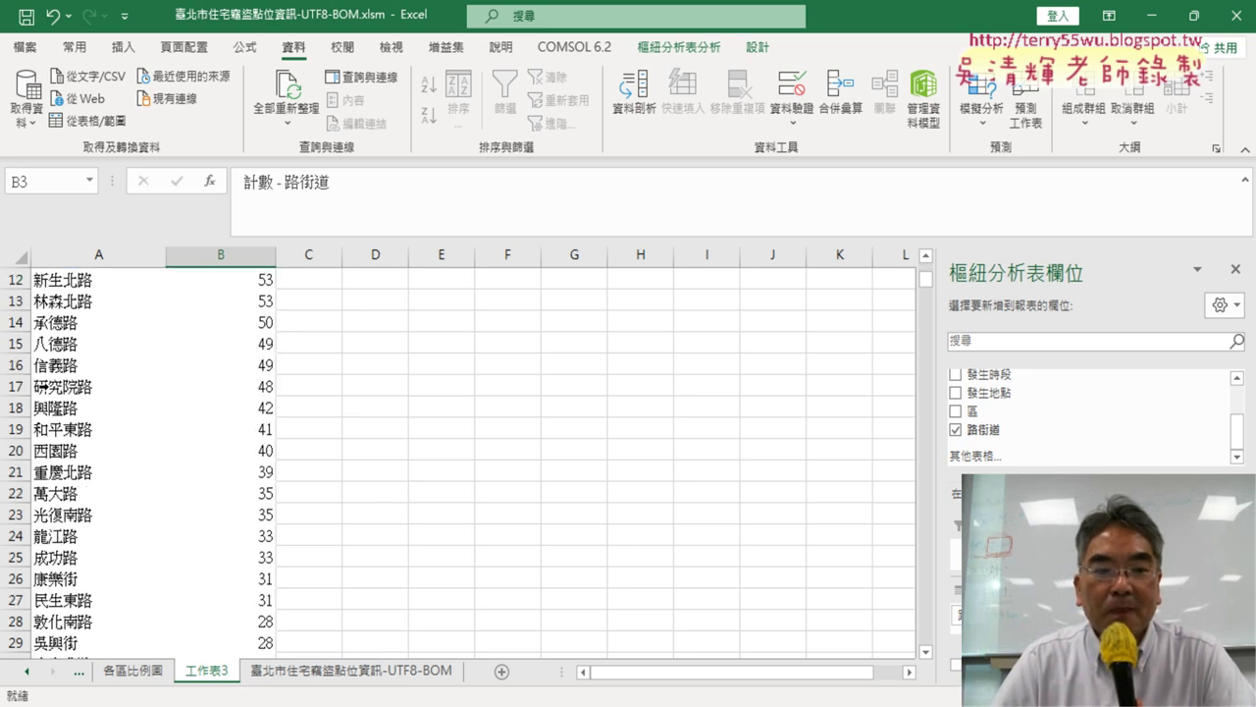
scroll(39, 386, "up", 3)
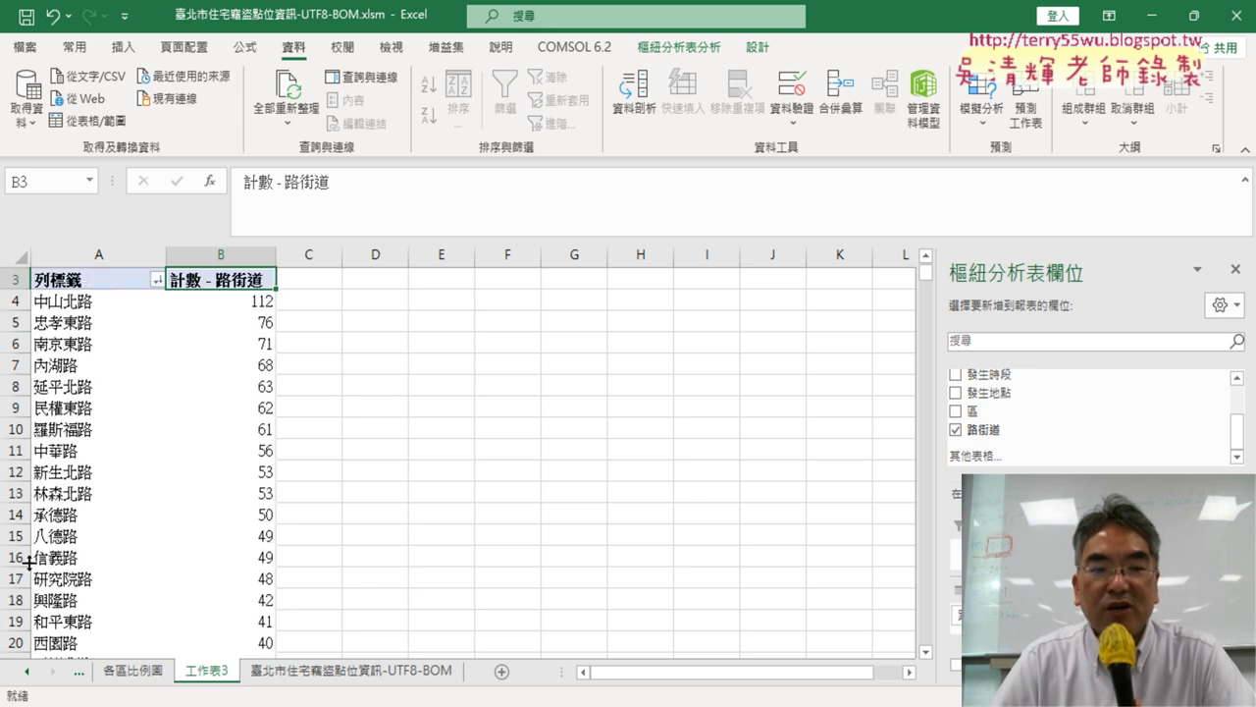
scroll(193, 362, "up", 1)
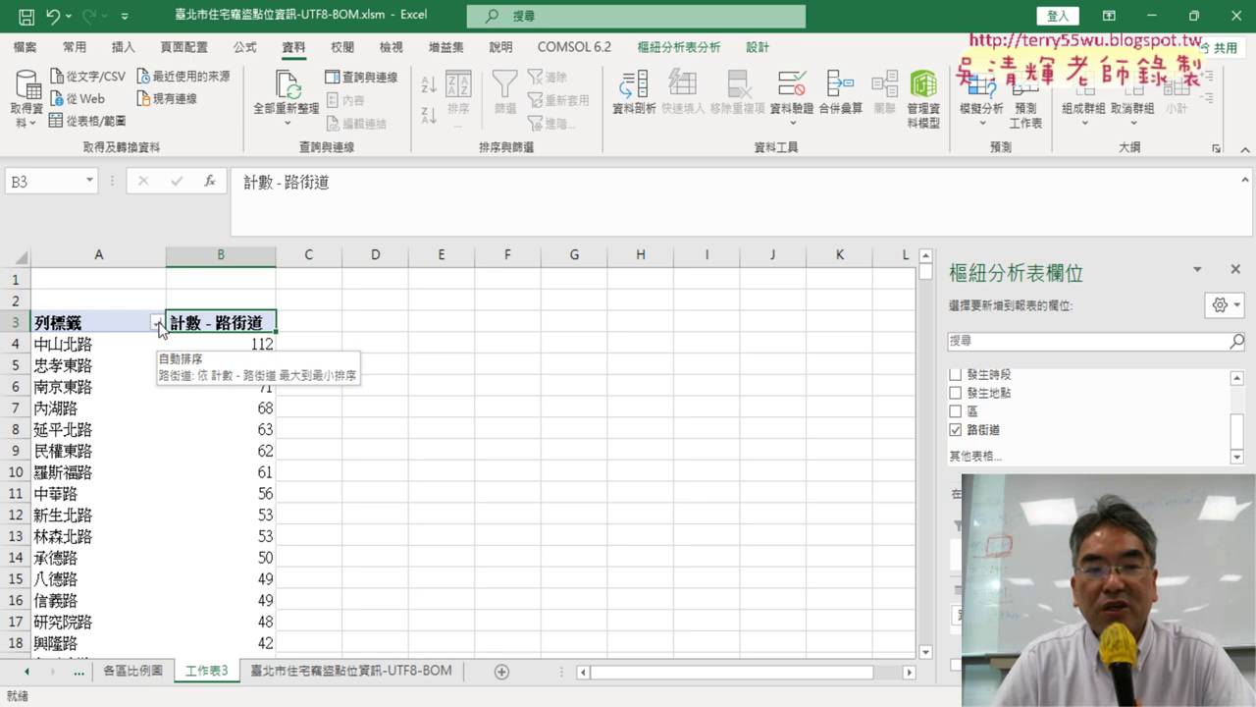
left_click(157, 321)
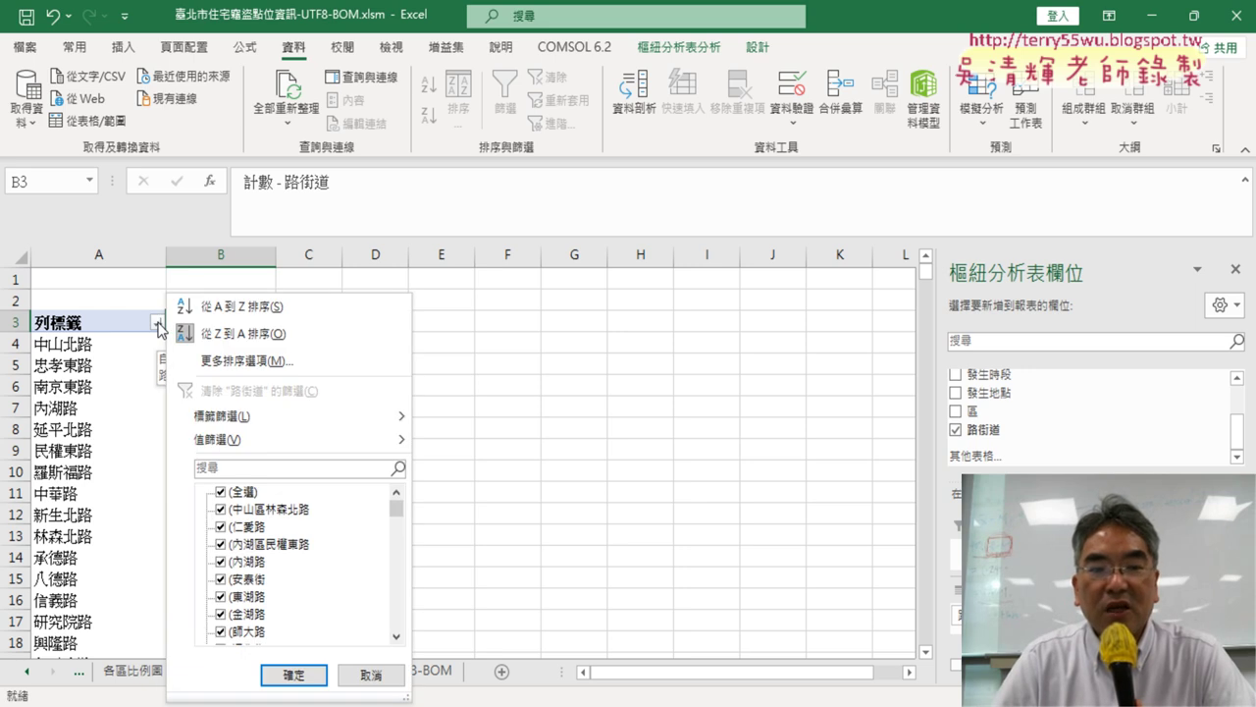
mouse_move(260, 440)
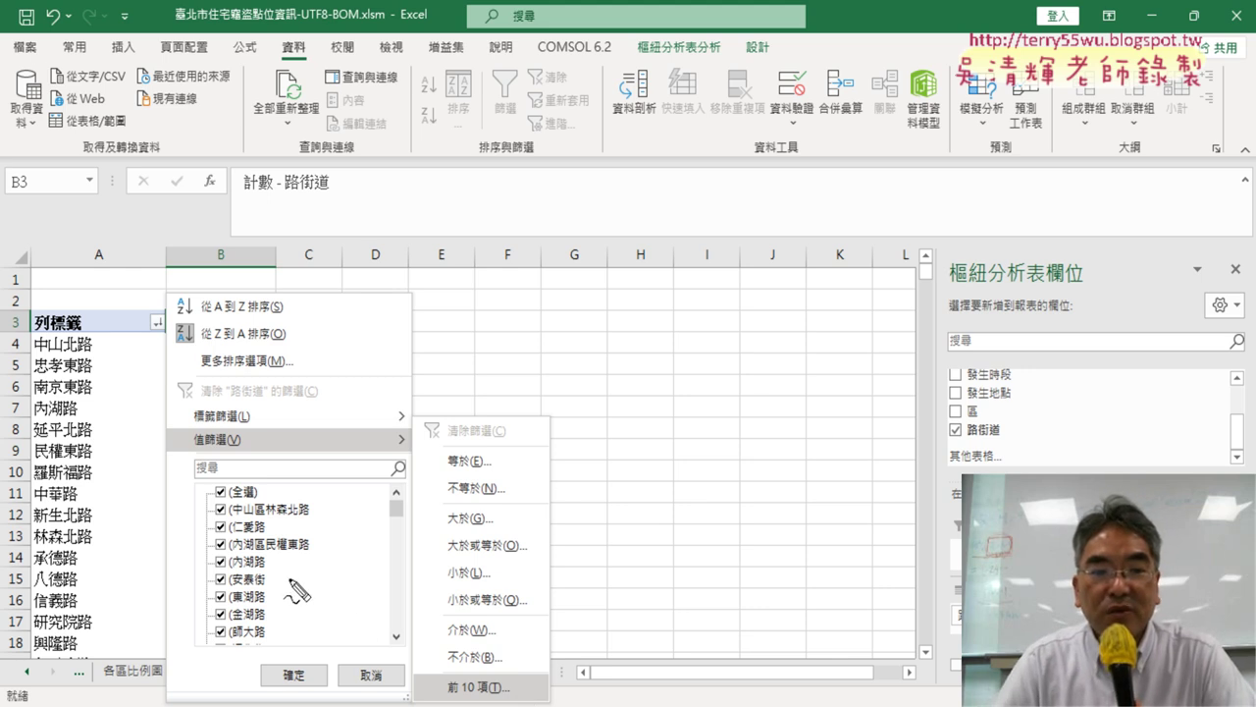
Mark the filter path with red circles, then apply a Top 10 Items by count value filter
left_click_drag(157, 320, 153, 349)
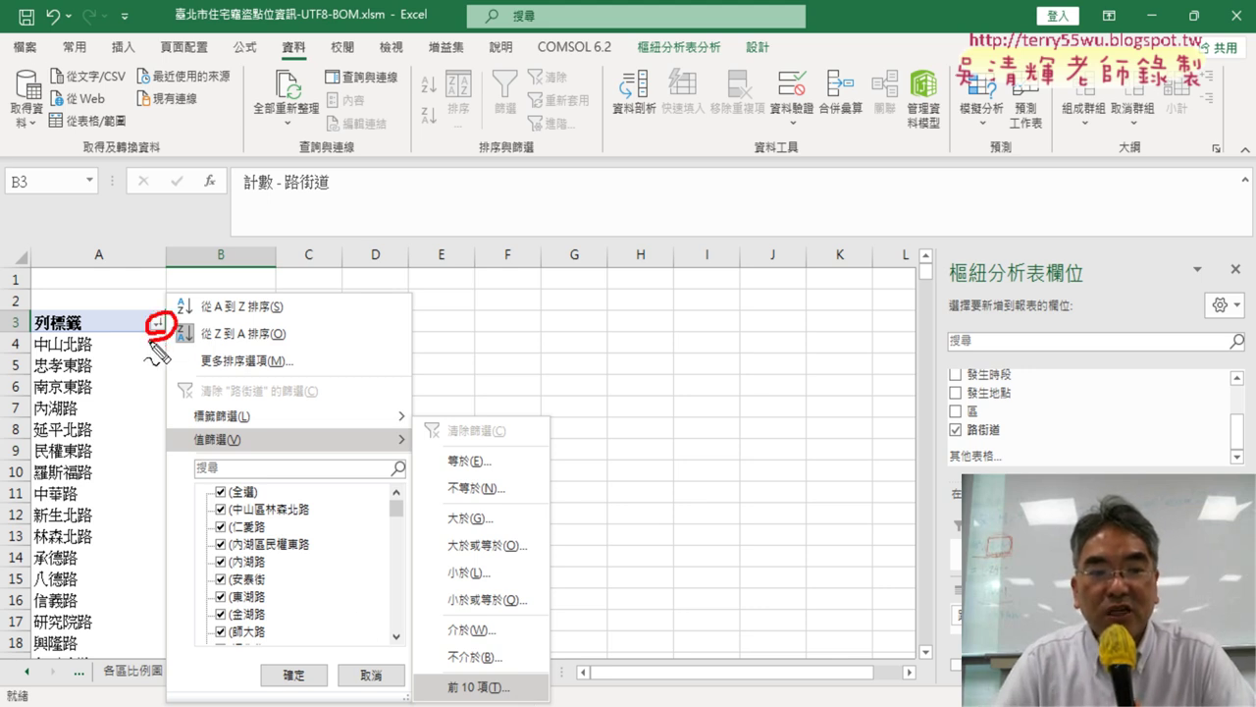
left_click_drag(270, 446, 245, 422)
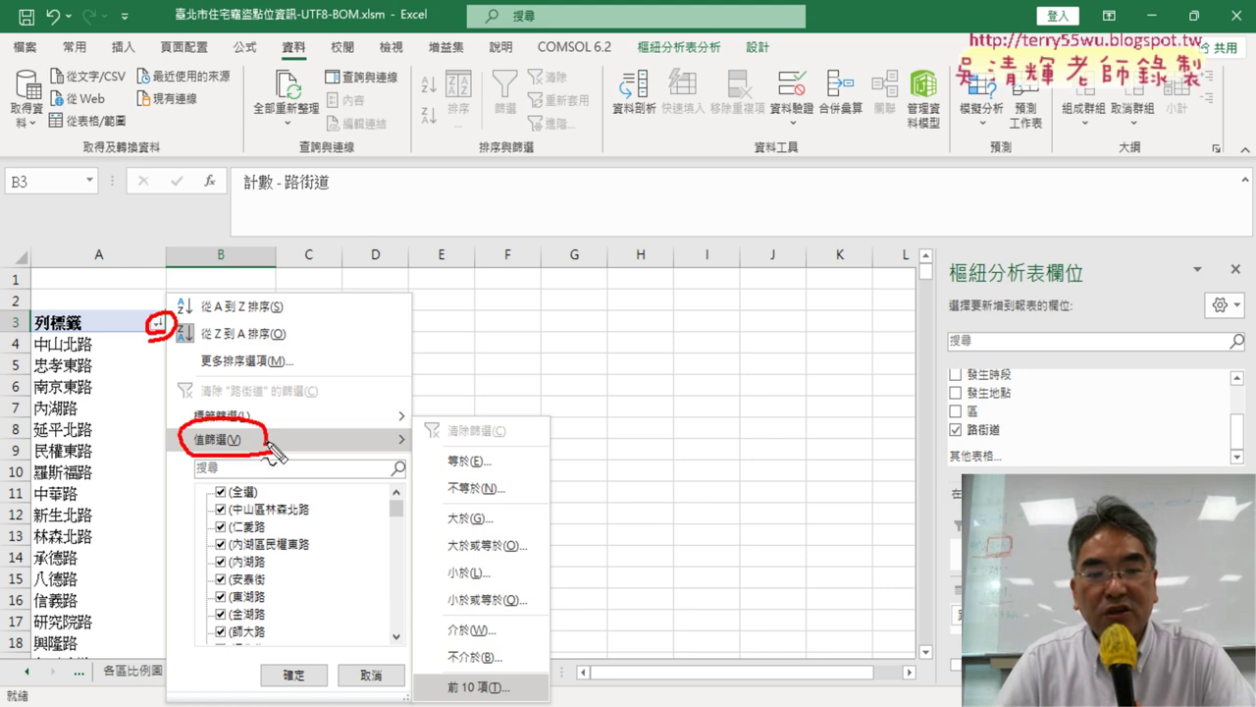
left_click_drag(478, 701, 488, 697)
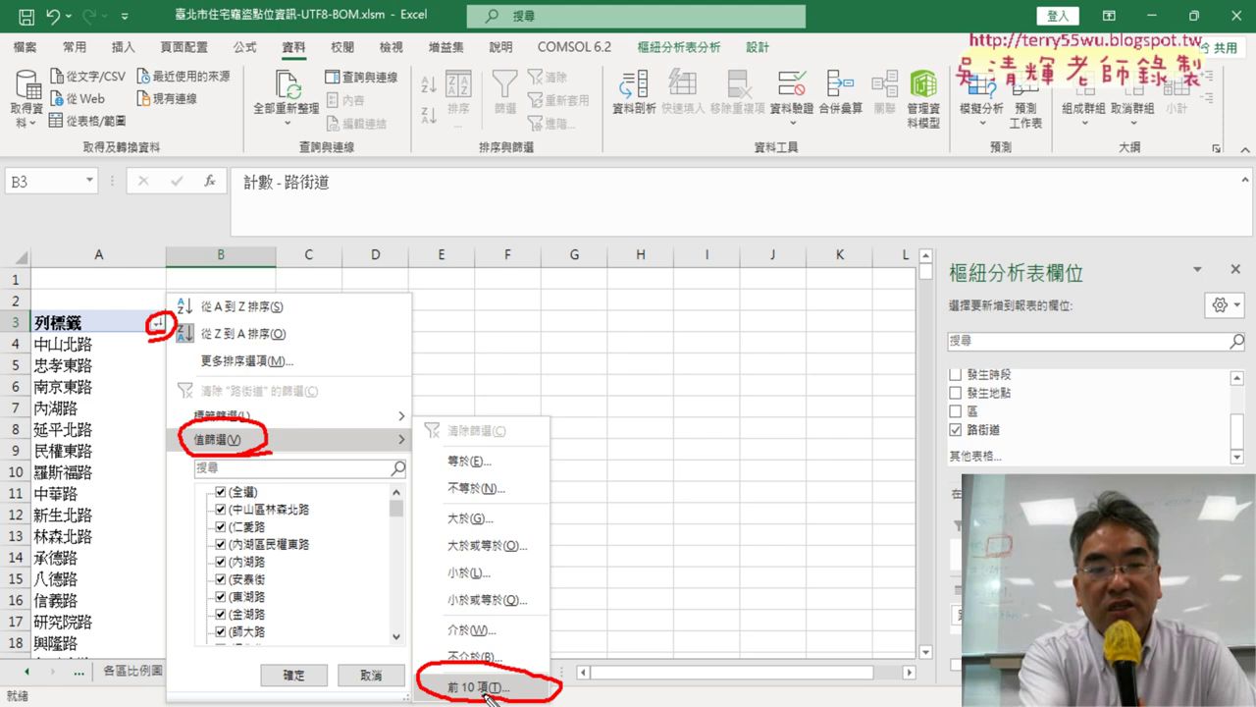
key("Escape")
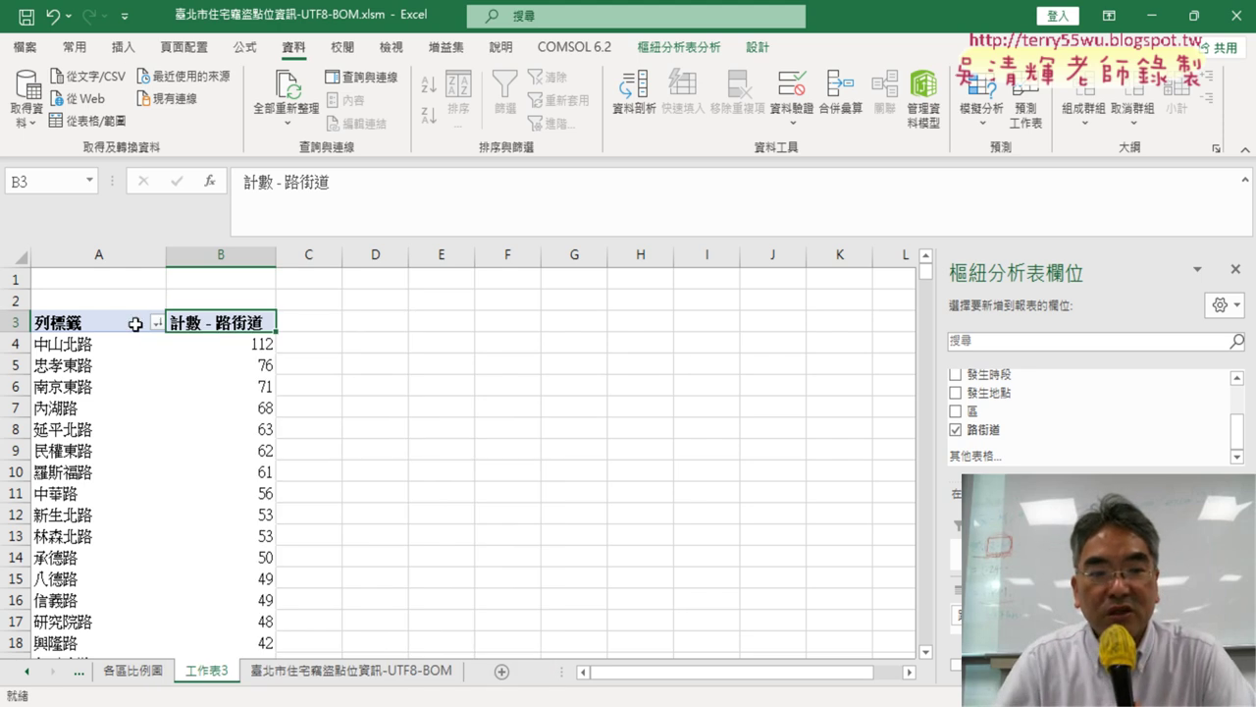
left_click(157, 322)
mouse_move(217, 439)
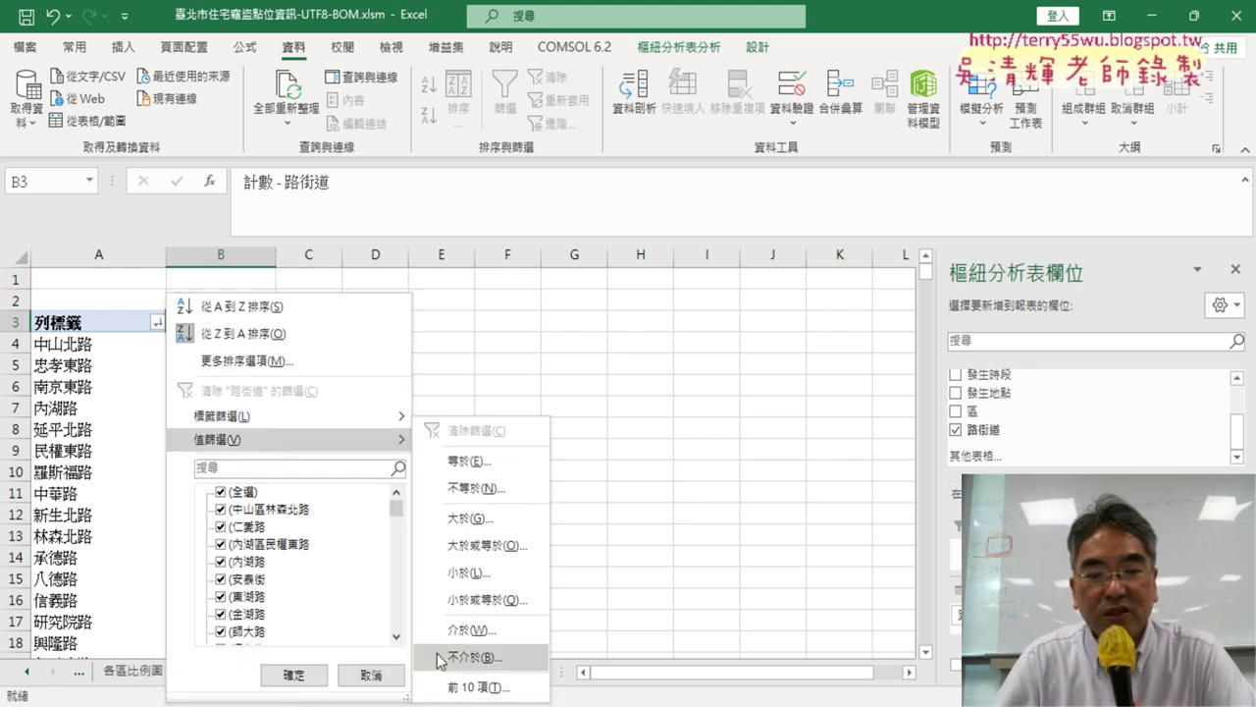
left_click(478, 688)
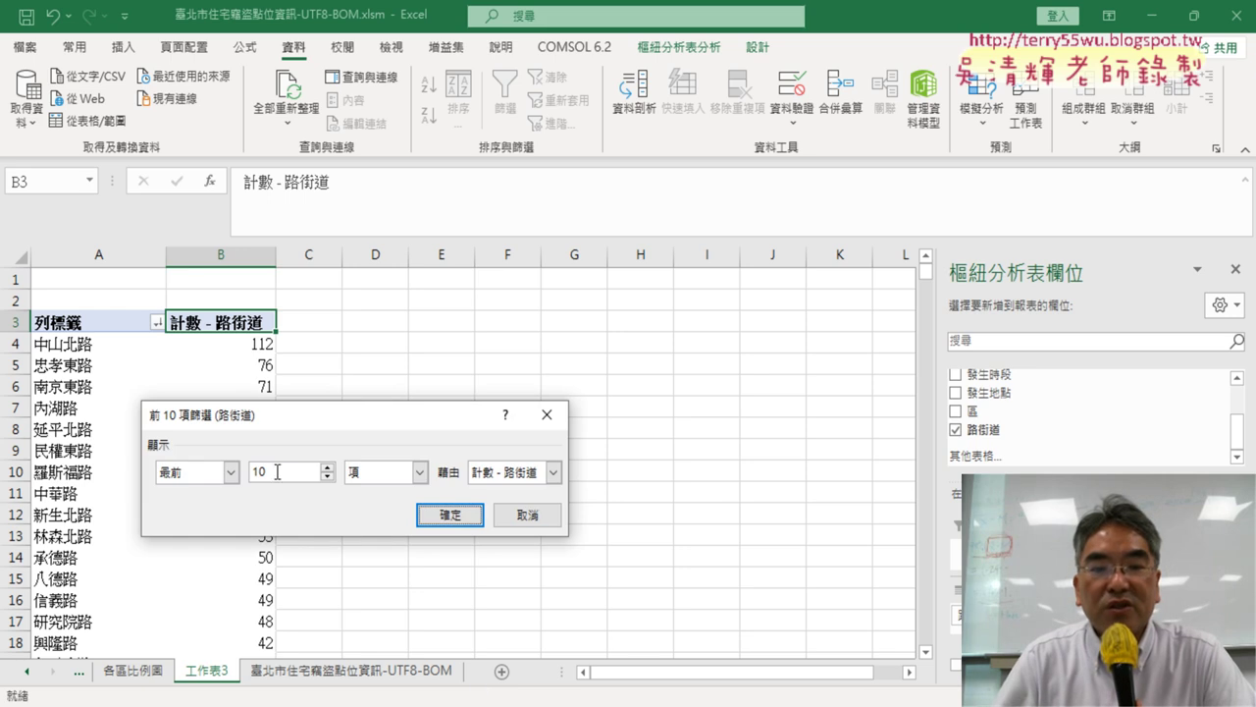
double_click(277, 471)
left_click_drag(377, 421, 558, 234)
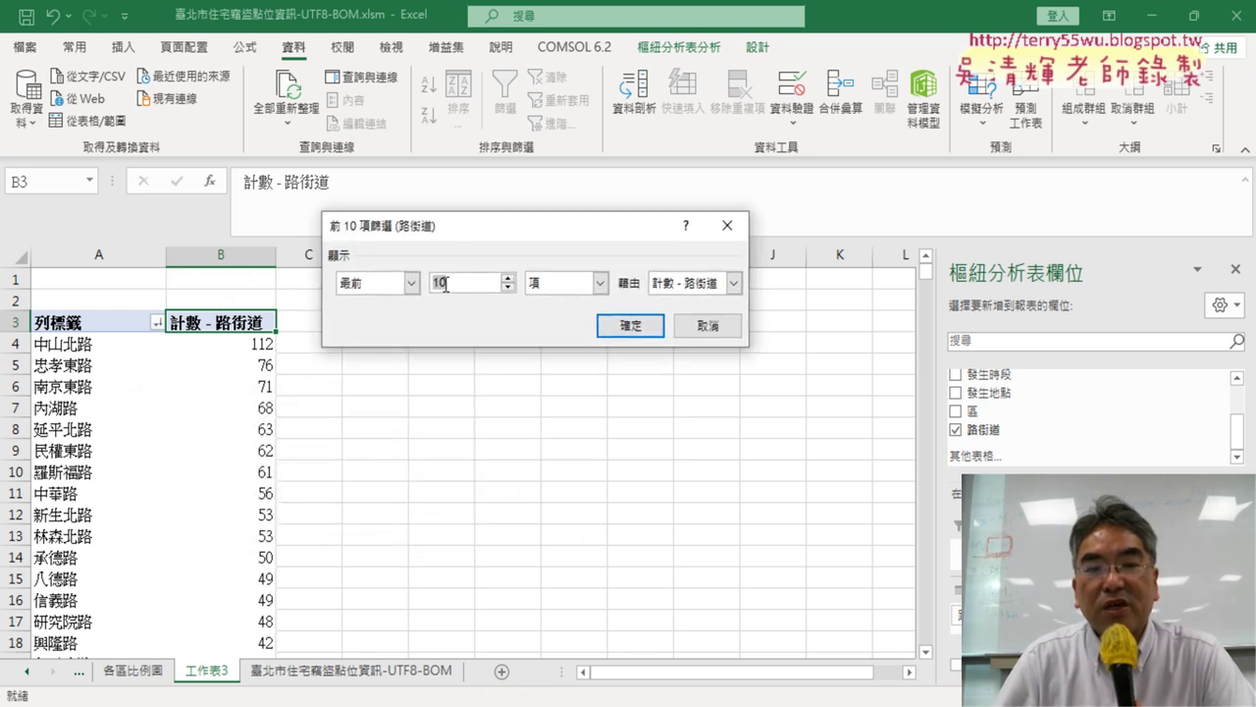
left_click(633, 329)
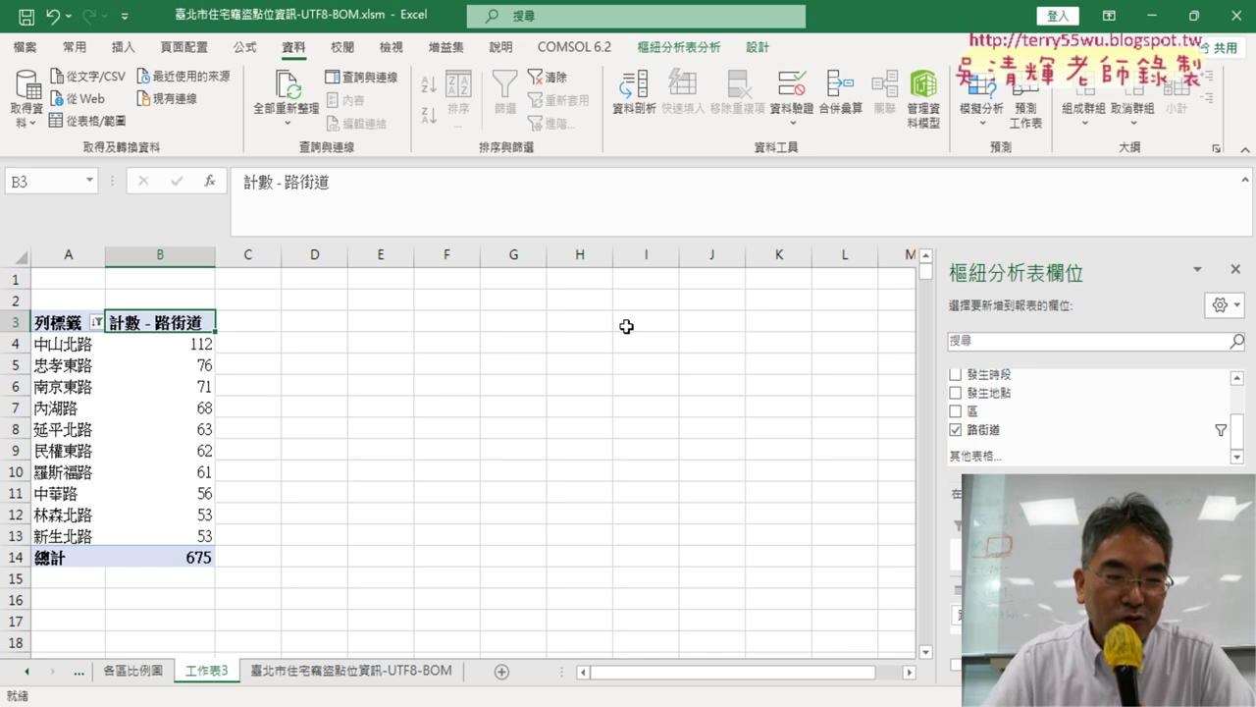
Start a PivotChart from the top-10 street pivot table via PivotTable Analyze
left_click(59, 518)
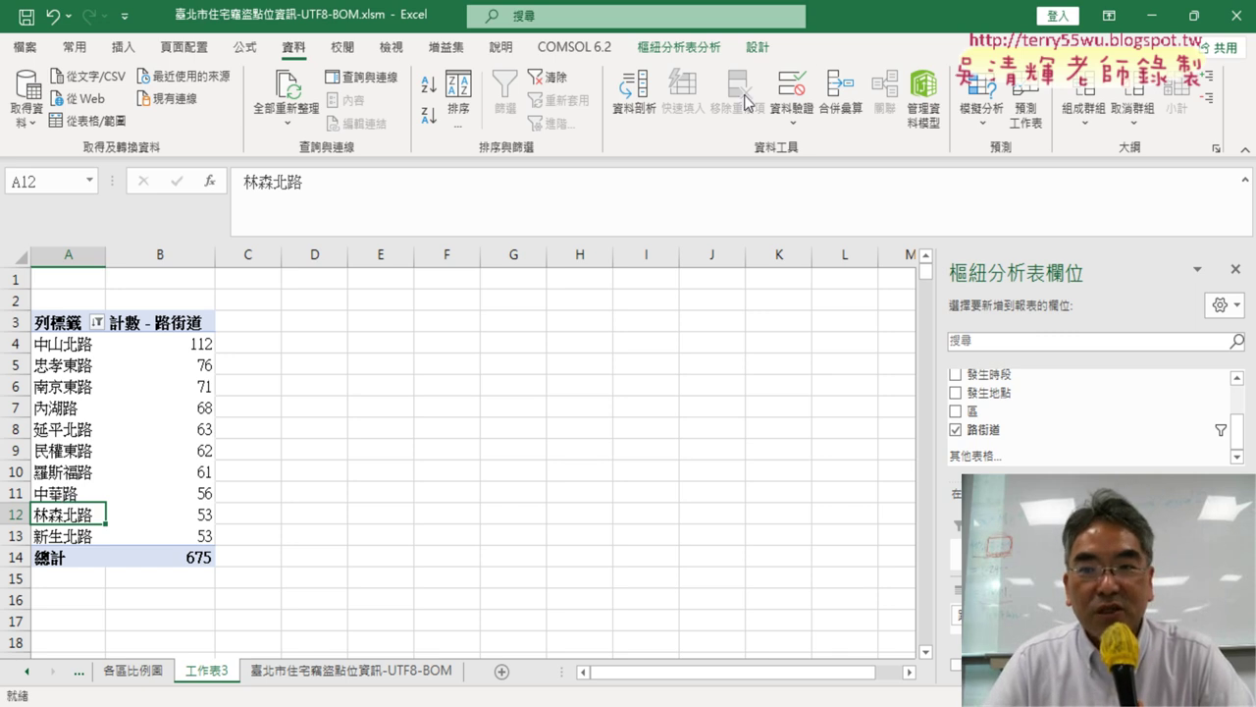
left_click(686, 49)
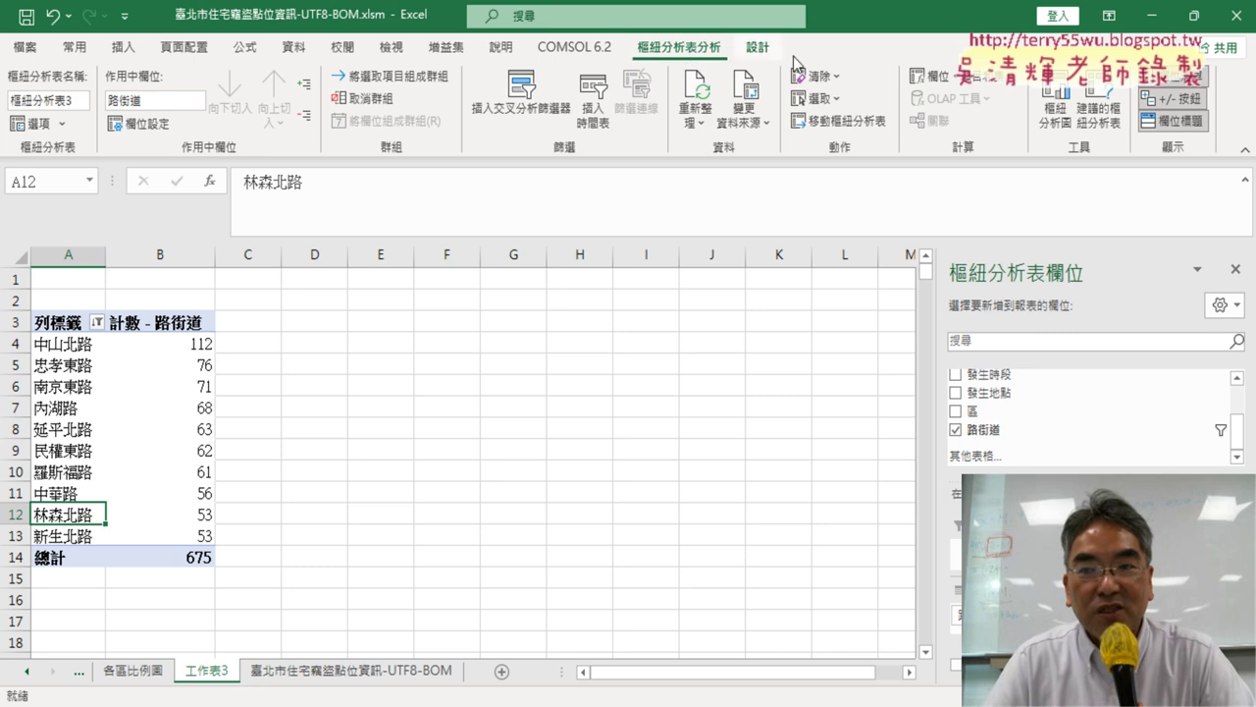
left_click(1068, 115)
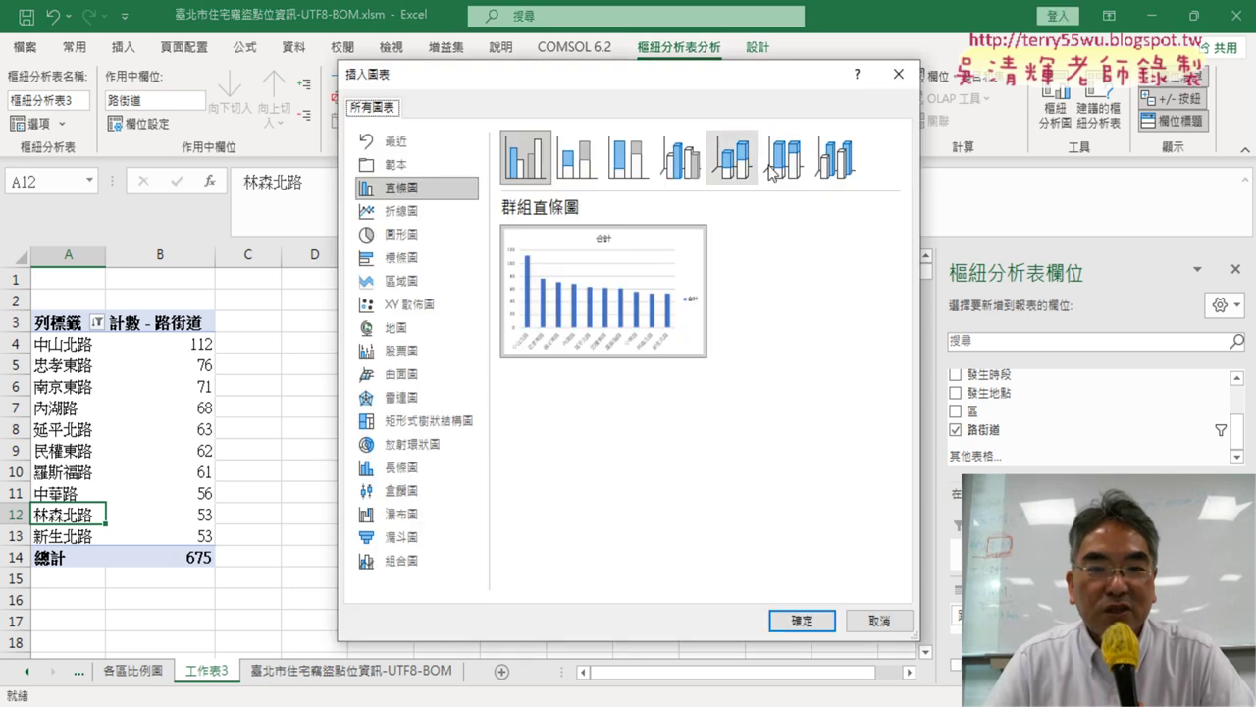
Insert a clustered column PivotChart beside the pivot table, enlarged to about 18.73 cm wide
left_click(807, 621)
mouse_move(415, 350)
left_mouse_down()
mouse_move(418, 314)
mouse_move(443, 314)
left_mouse_up()
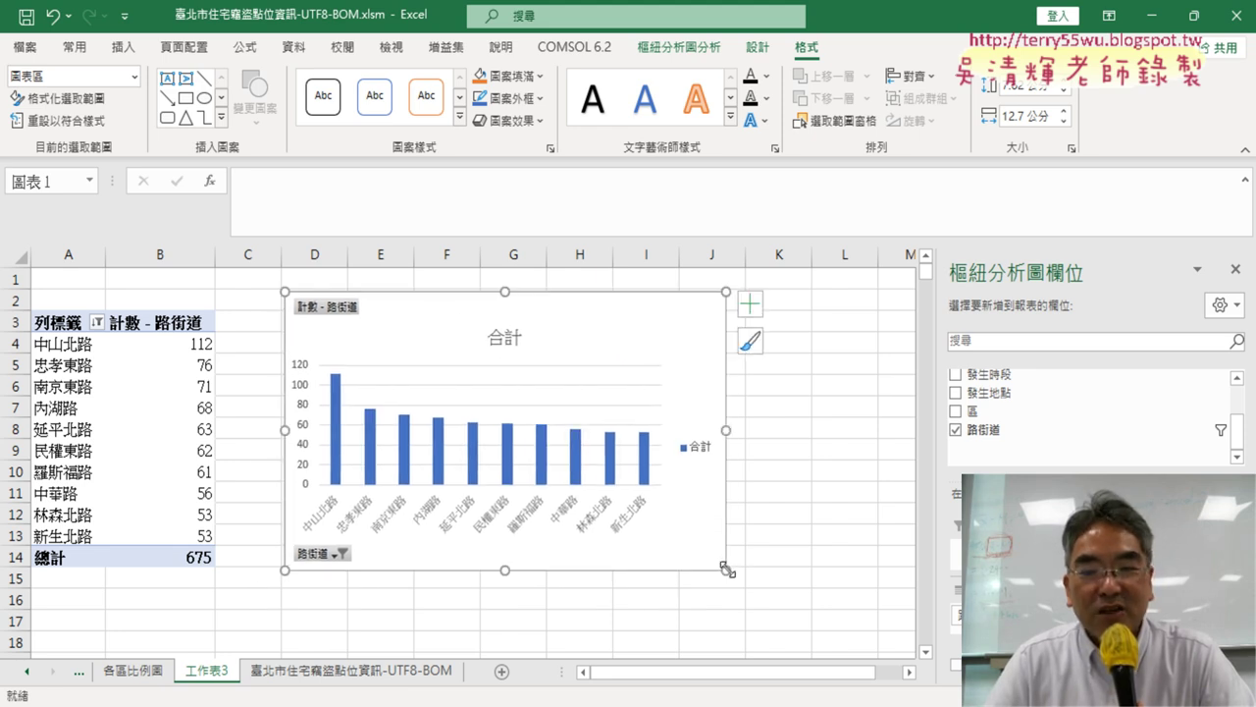
mouse_move(726, 569)
left_mouse_down()
mouse_move(860, 614)
mouse_move(894, 647)
mouse_move(902, 610)
mouse_move(586, 558)
mouse_move(143, 525)
mouse_move(358, 645)
mouse_move(350, 597)
mouse_move(353, 608)
left_mouse_up()
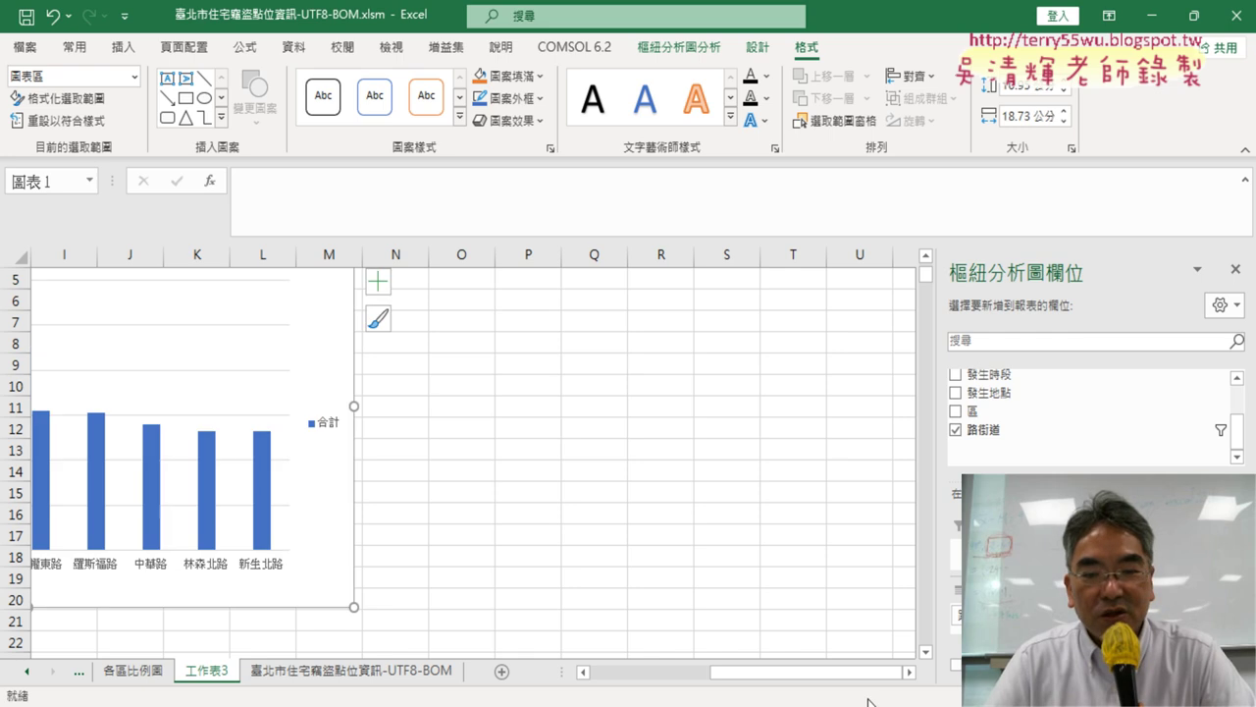
left_click_drag(854, 673, 731, 673)
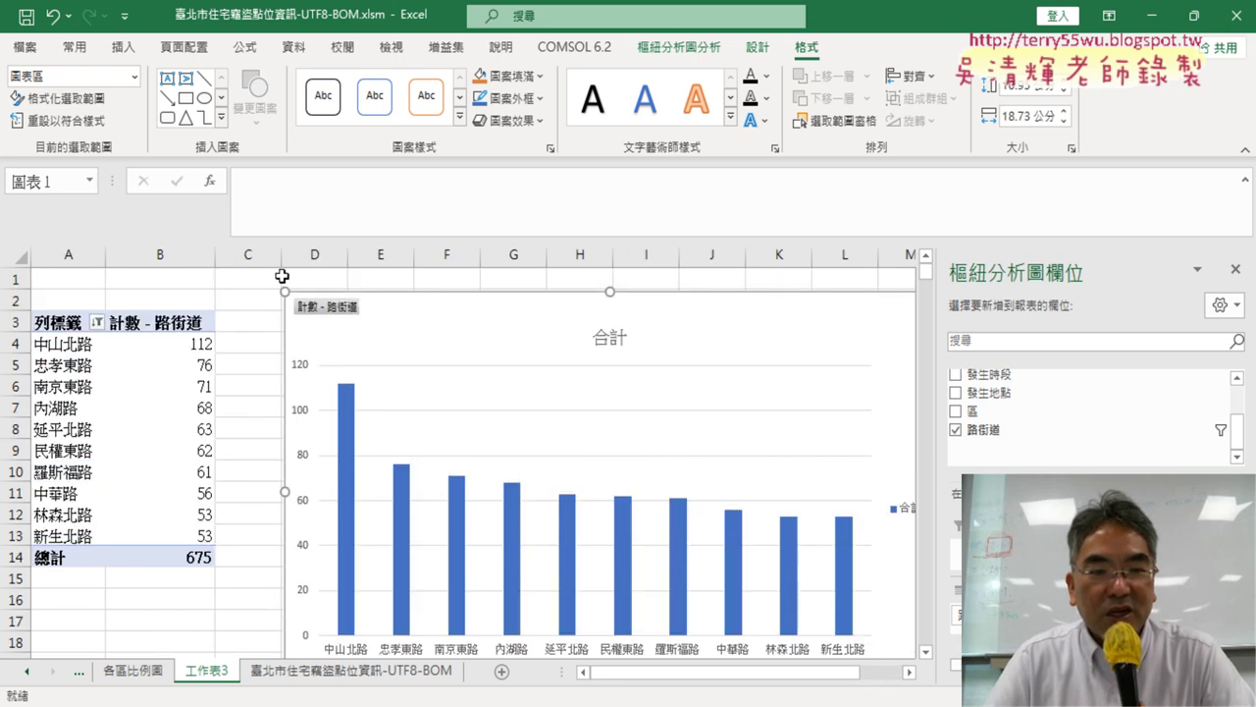
left_click_drag(281, 254, 249, 254)
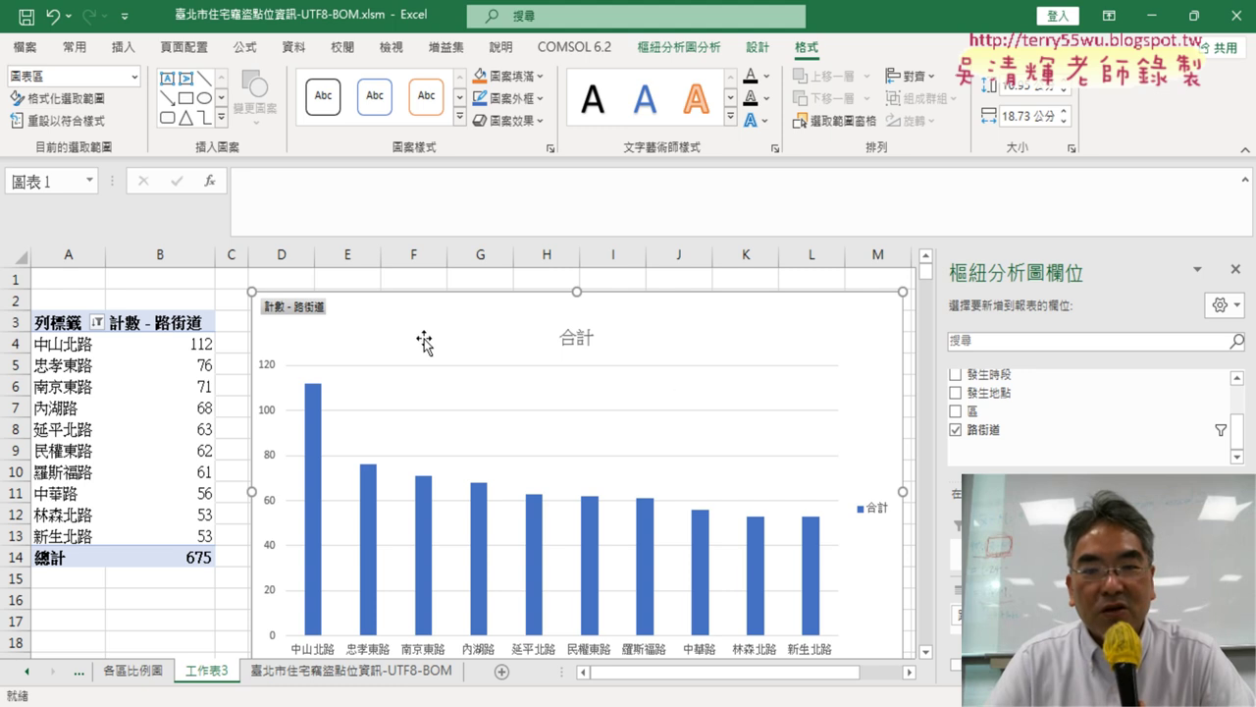
left_click(927, 354)
left_click(922, 369)
left_click_drag(919, 294, 777, 298)
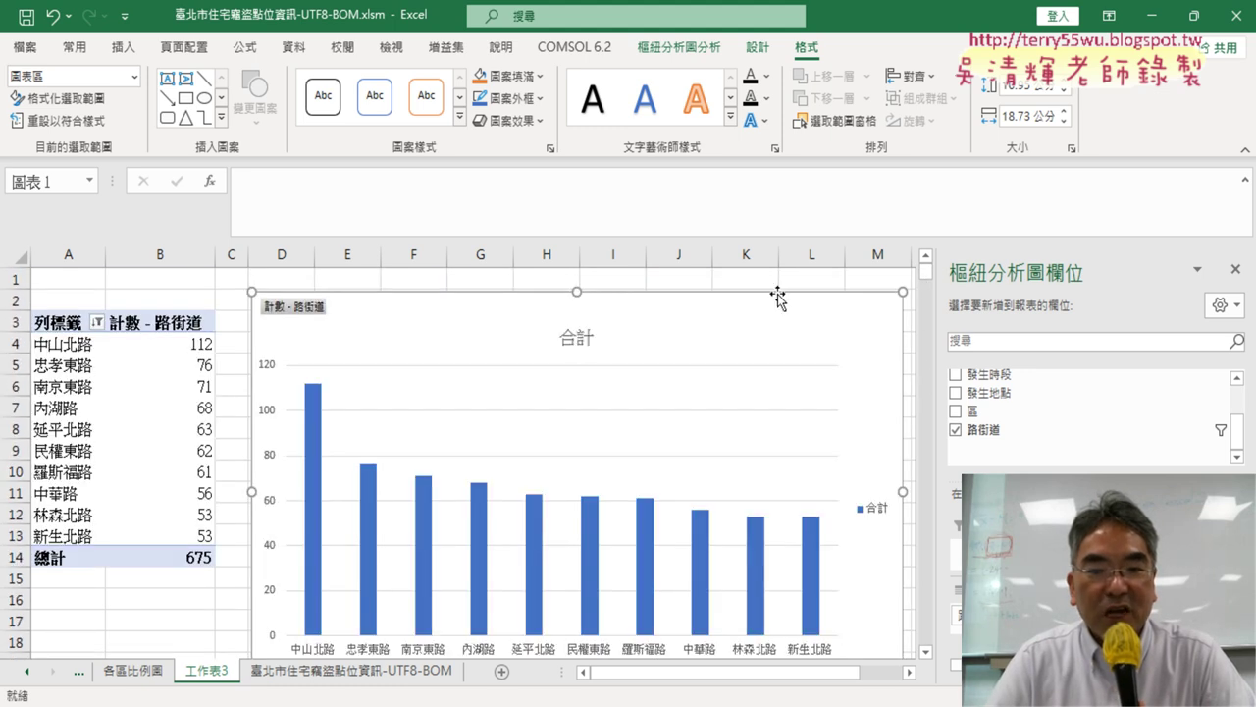
Replace the chart title 合計 with 路街道前十名直條圖 and select the title text
left_click(567, 339)
double_click(578, 337)
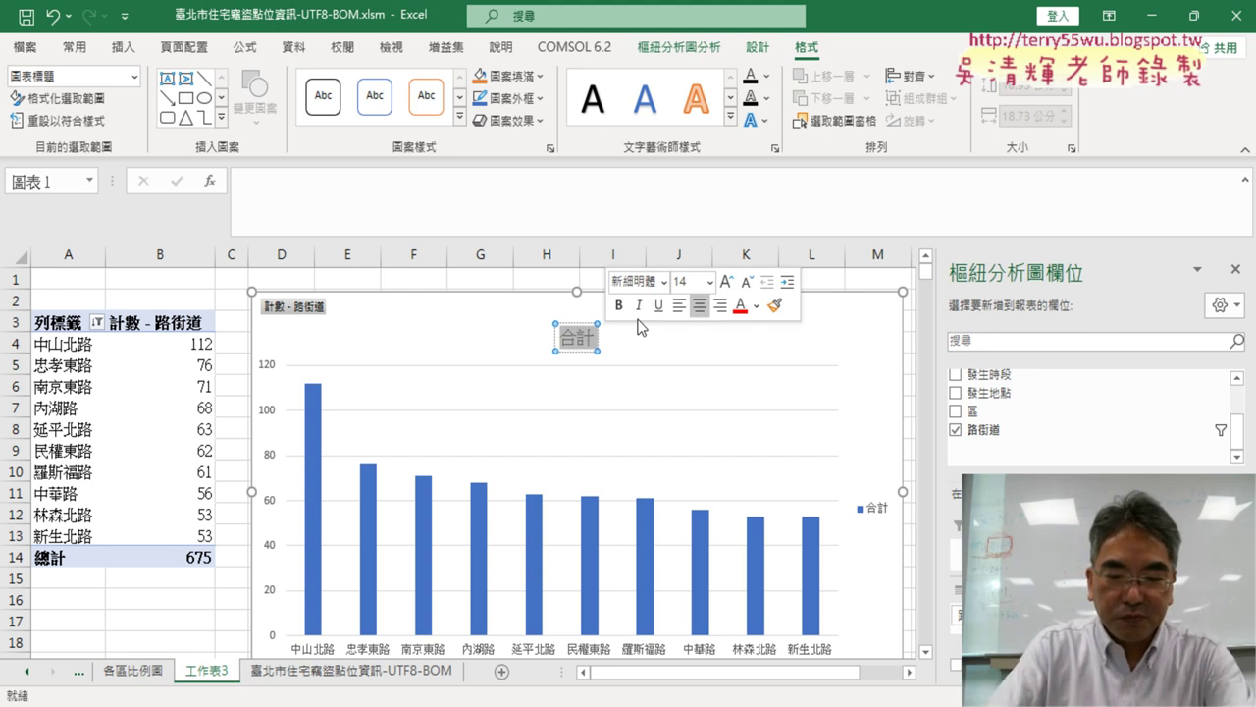
type("路")
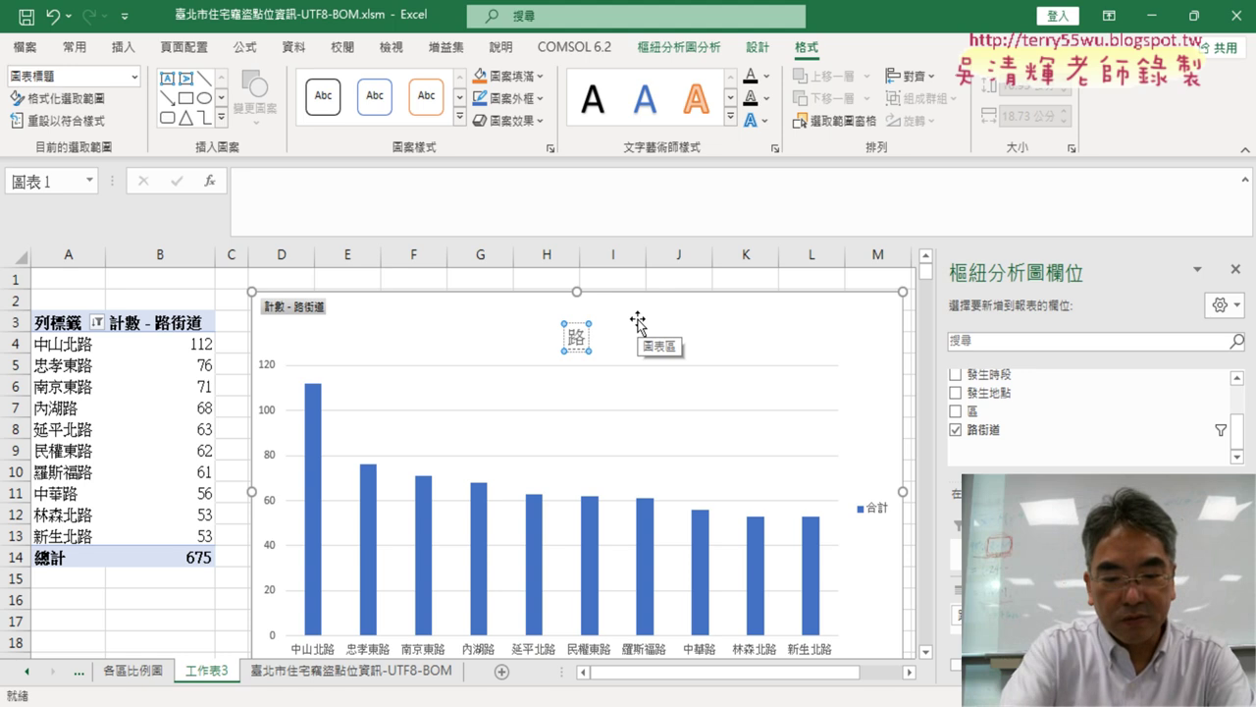
type("街道ㄑ一")
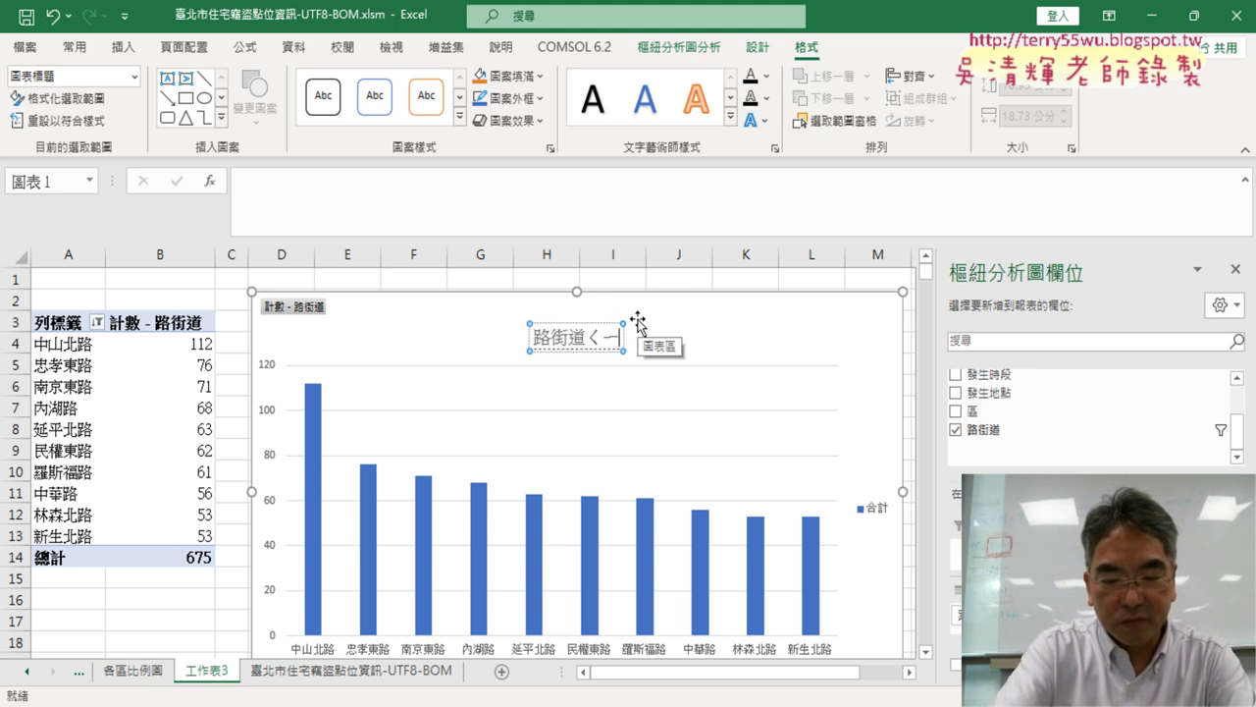
key("BackSpace")
key("BackSpace")
type("錢時")
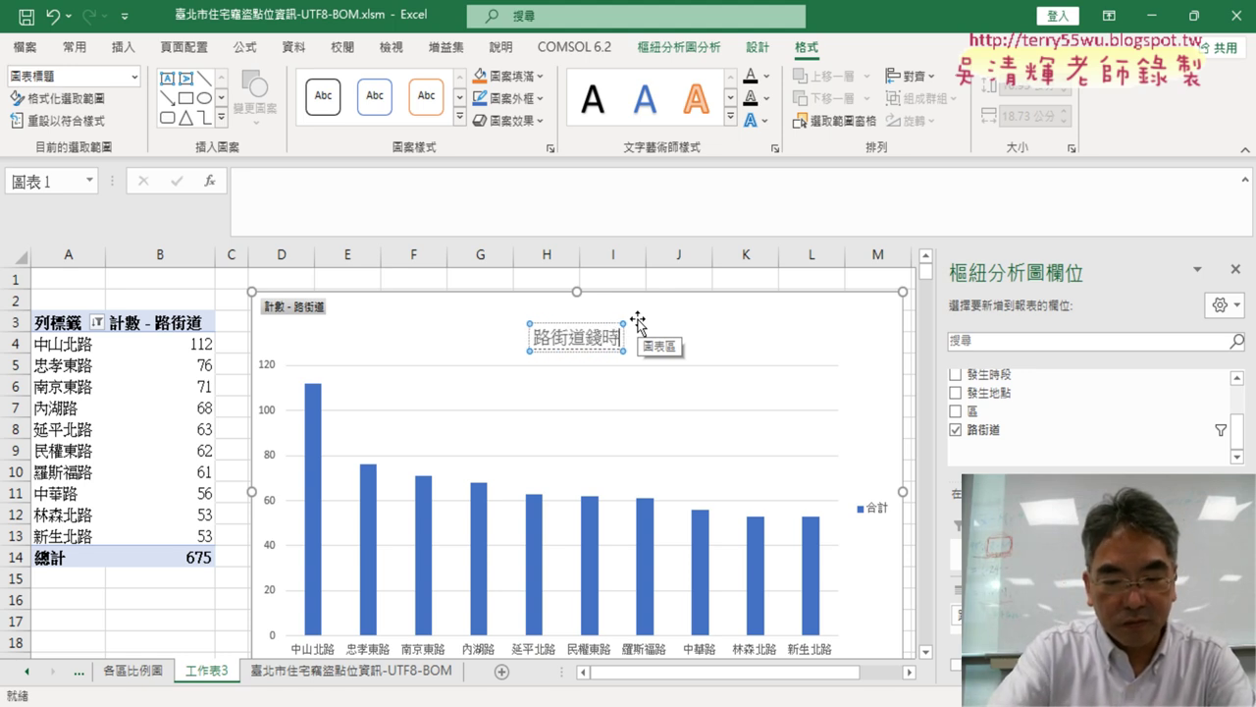
type("ㄇ一名")
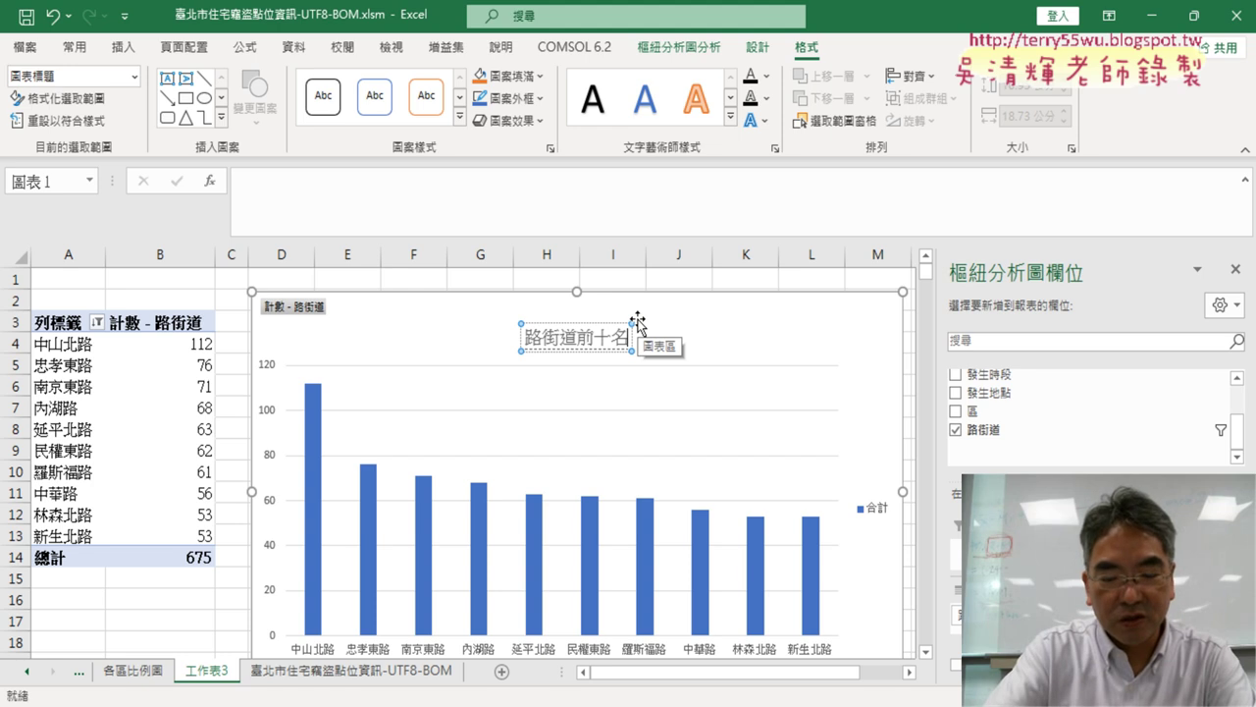
type("直條")
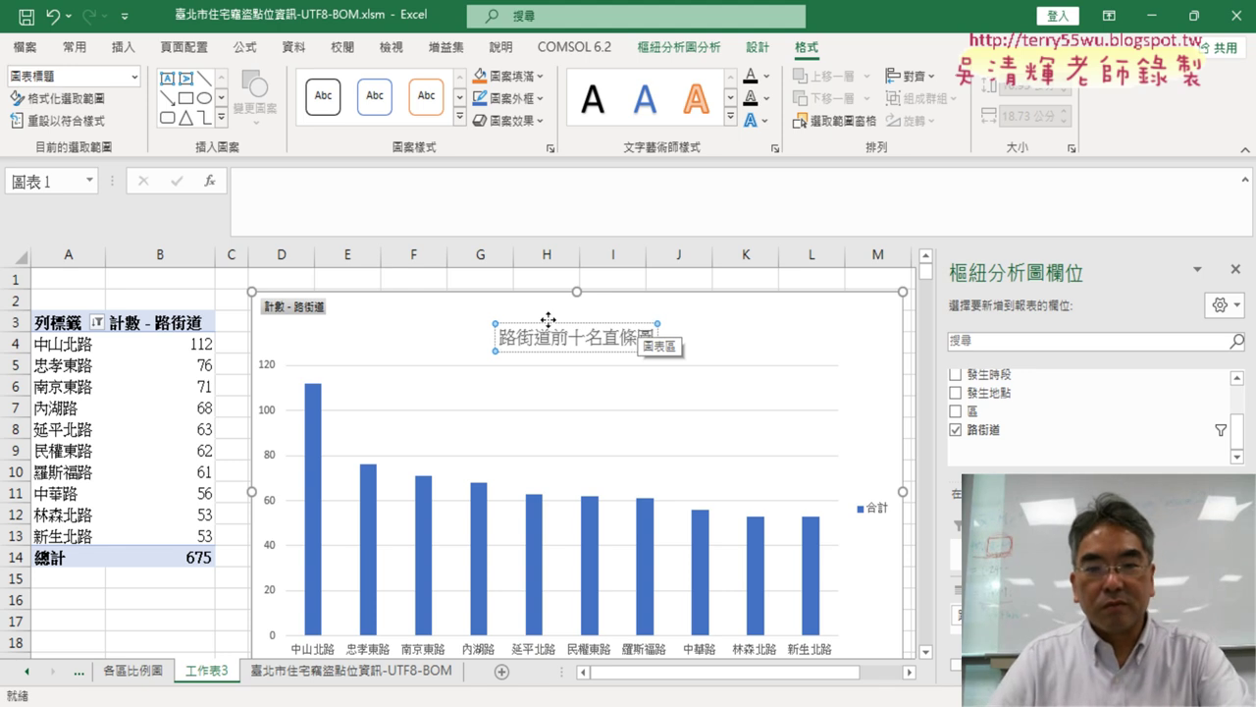
type("圖")
left_click_drag(501, 336, 656, 336)
key("ctrl+c")
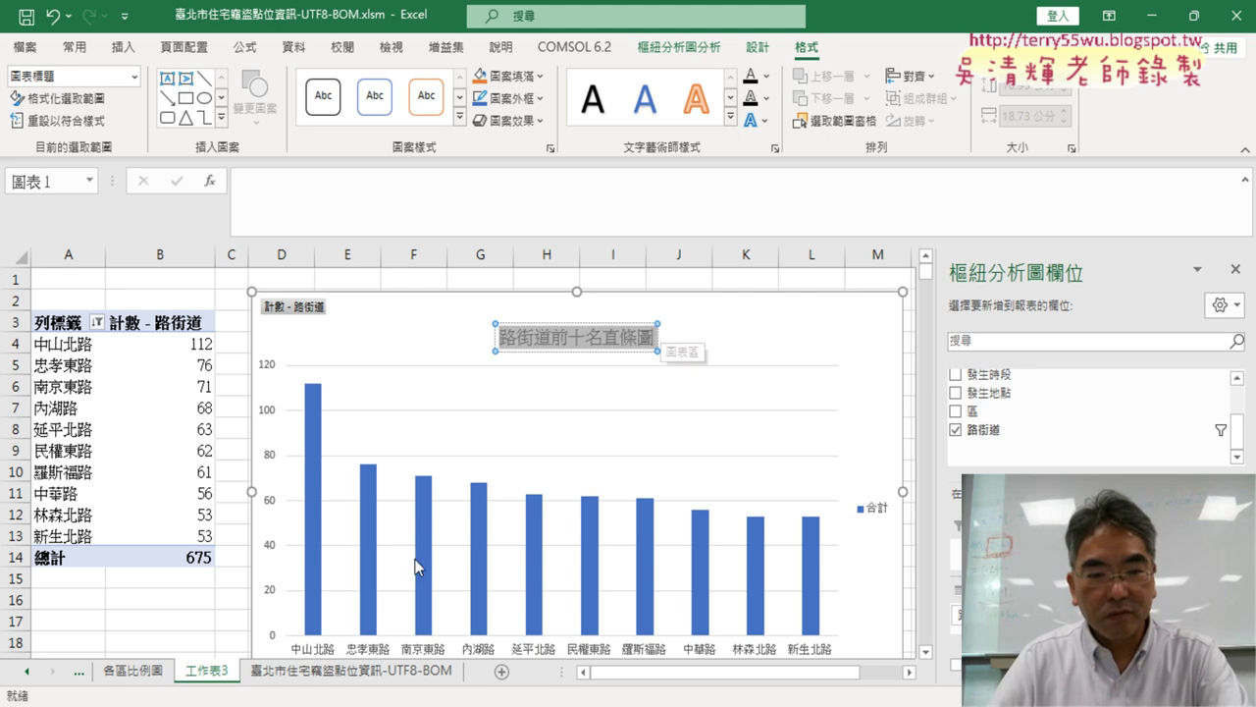
Rename sheet 工作表3 to 路街道前十名直條圖 by pasting the copied title
double_click(214, 671)
key("ctrl+v")
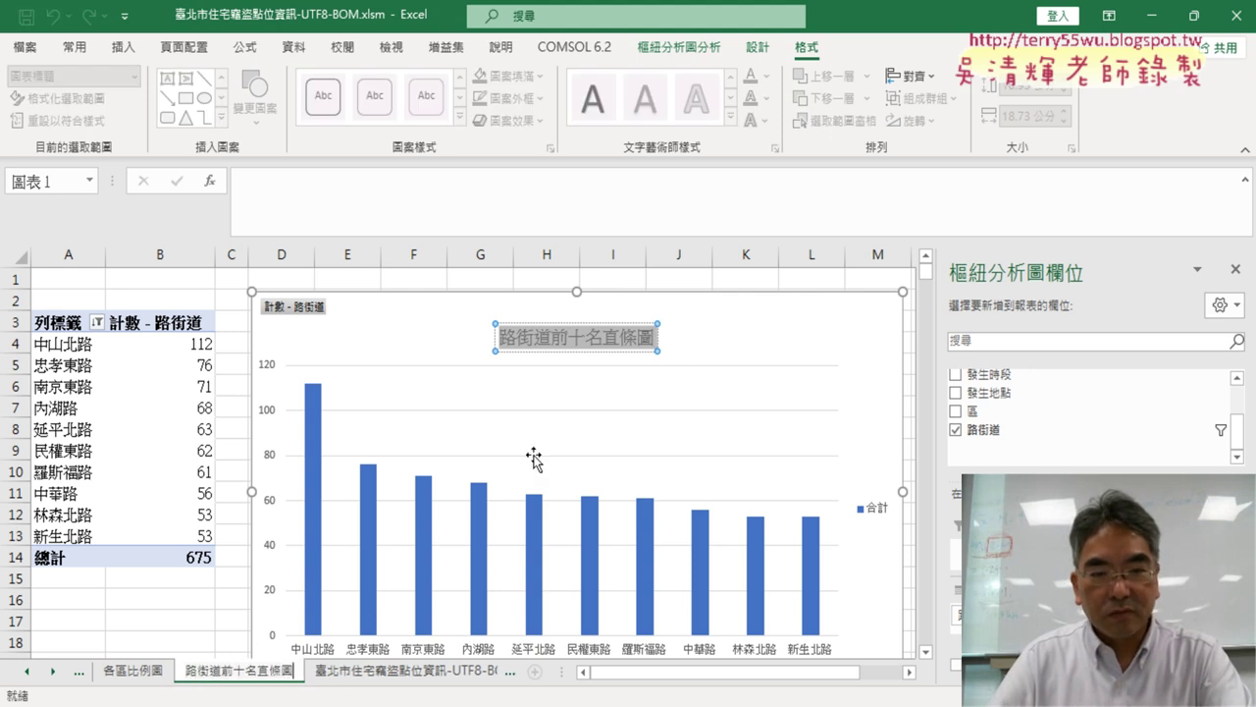
left_click(29, 672)
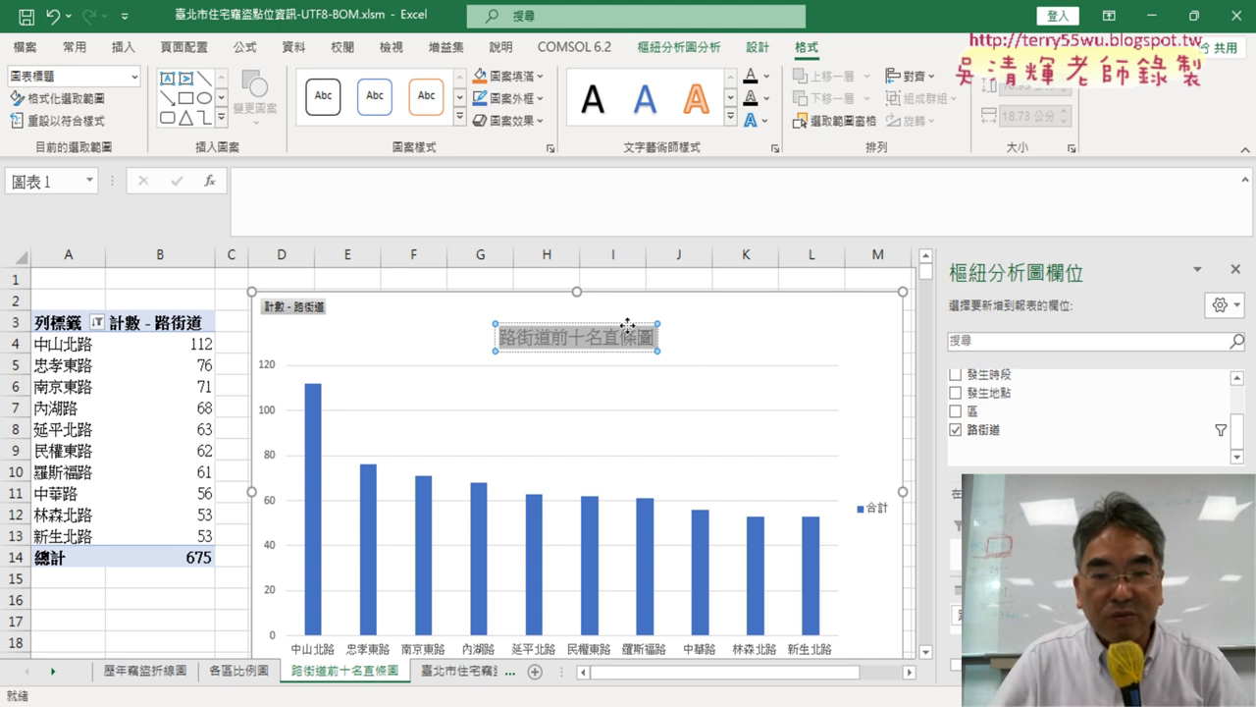
Make the chart title red, bold and 18 pt
left_click(74, 47)
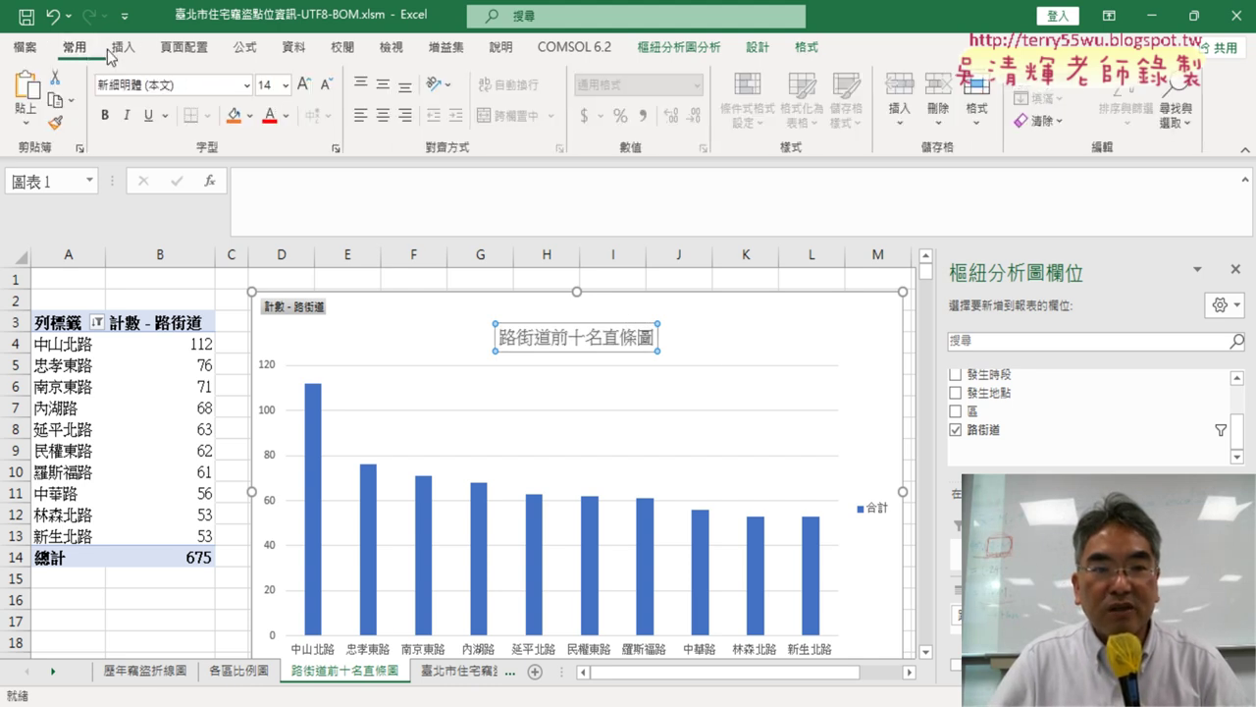
left_click(267, 115)
left_click(107, 119)
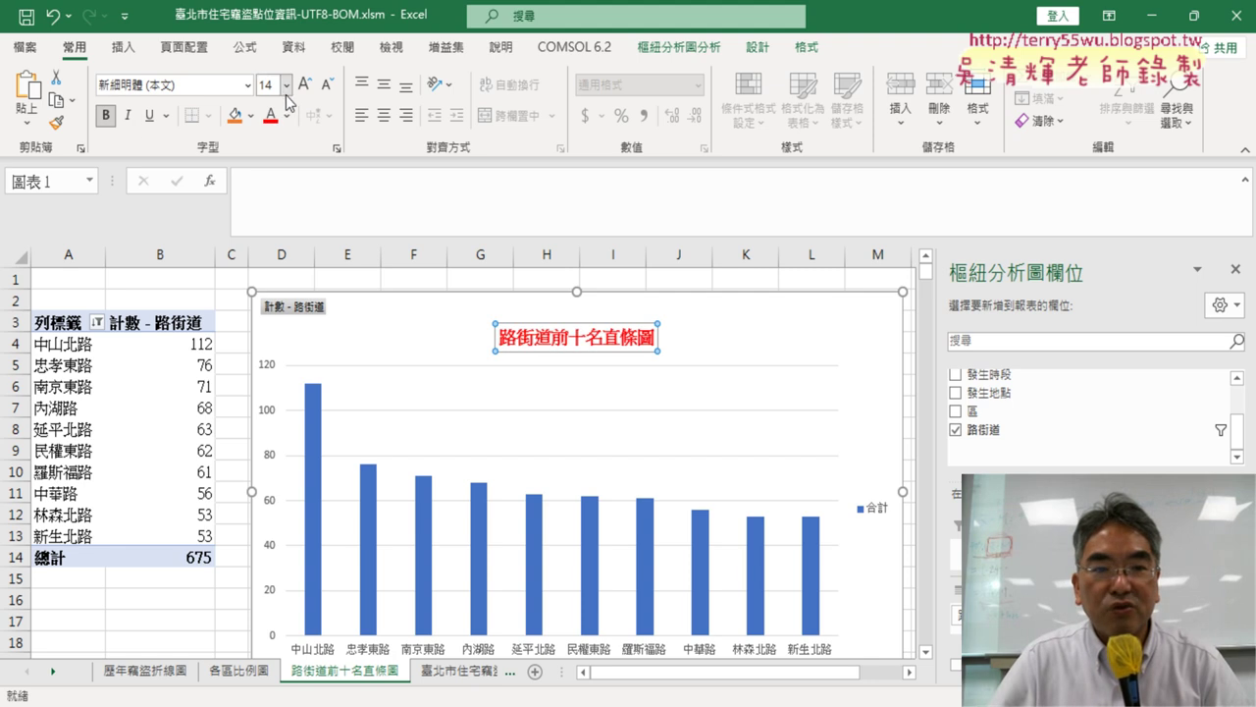
left_click(287, 86)
left_click(276, 288)
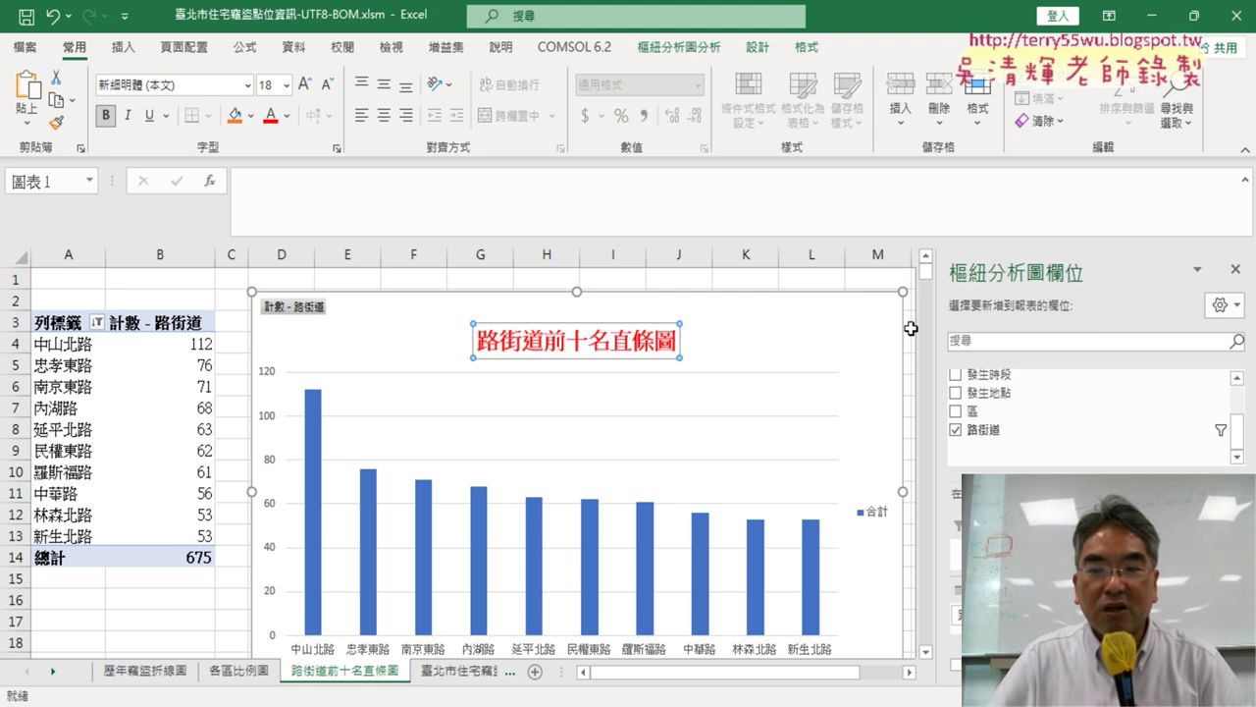
Remove the chart legend and add data labels showing each bar's count
left_click(910, 673)
left_click(910, 672)
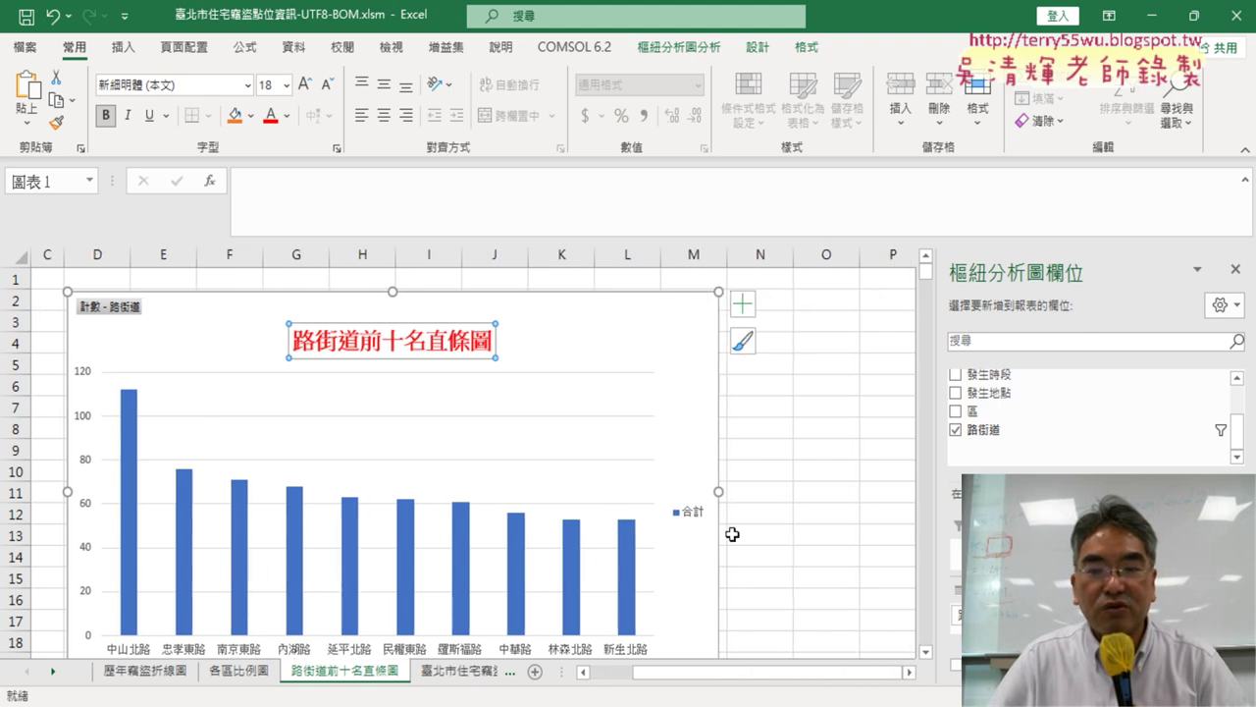
left_click(742, 304)
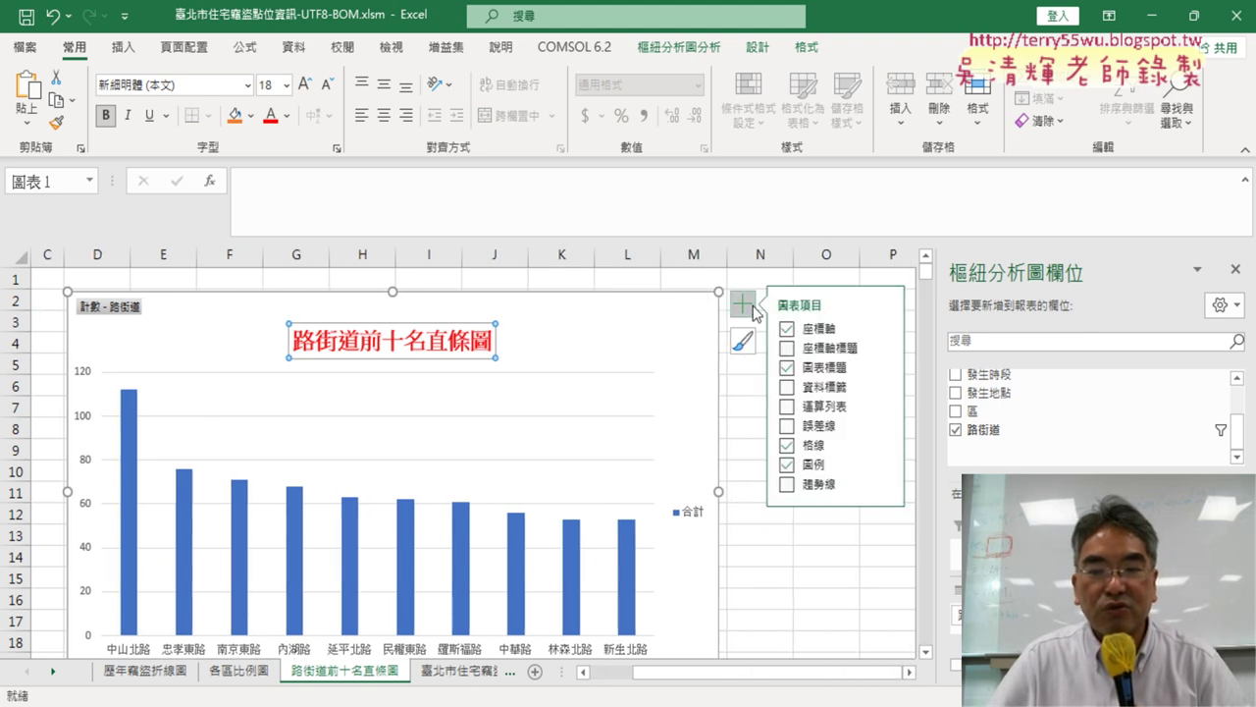
left_click(789, 465)
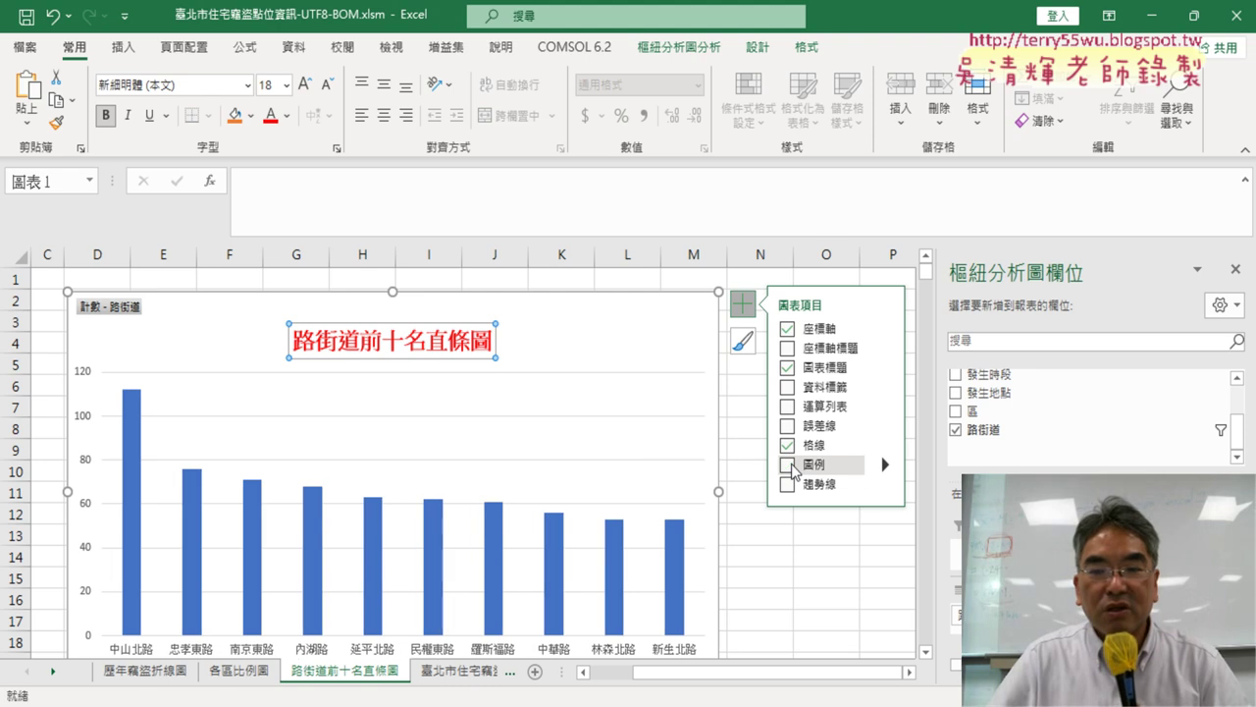
left_click(787, 388)
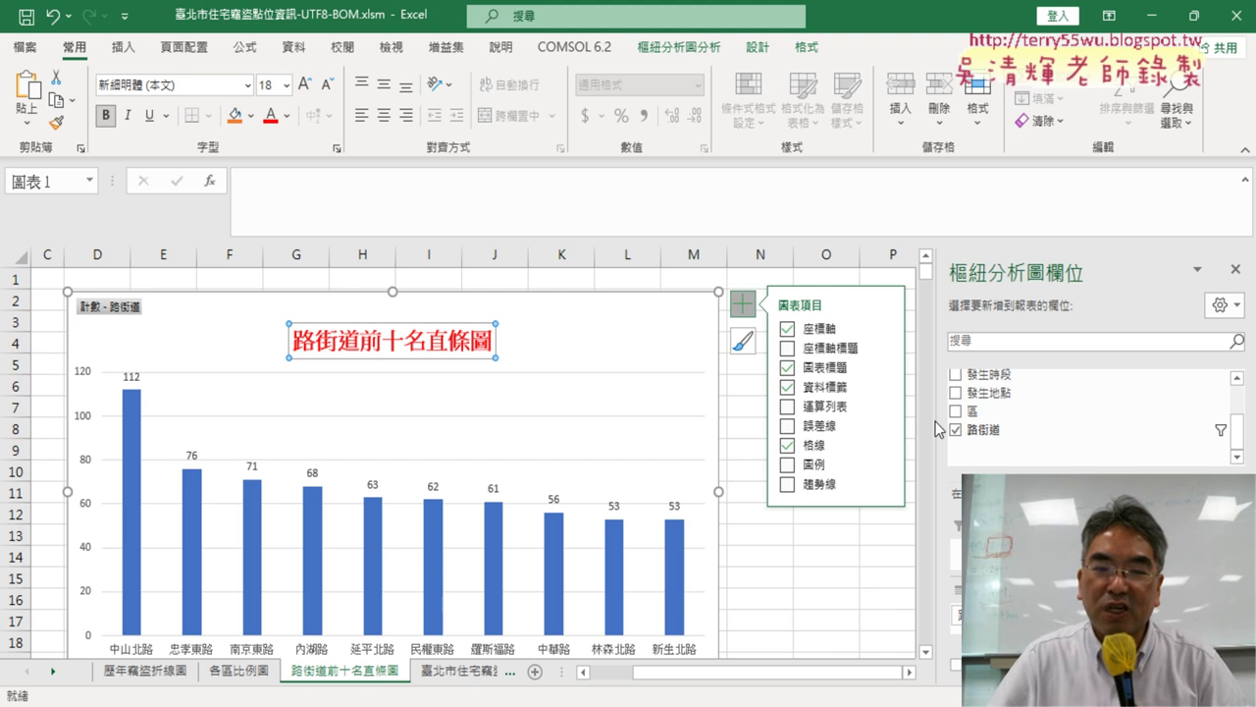
left_click_drag(763, 677, 720, 678)
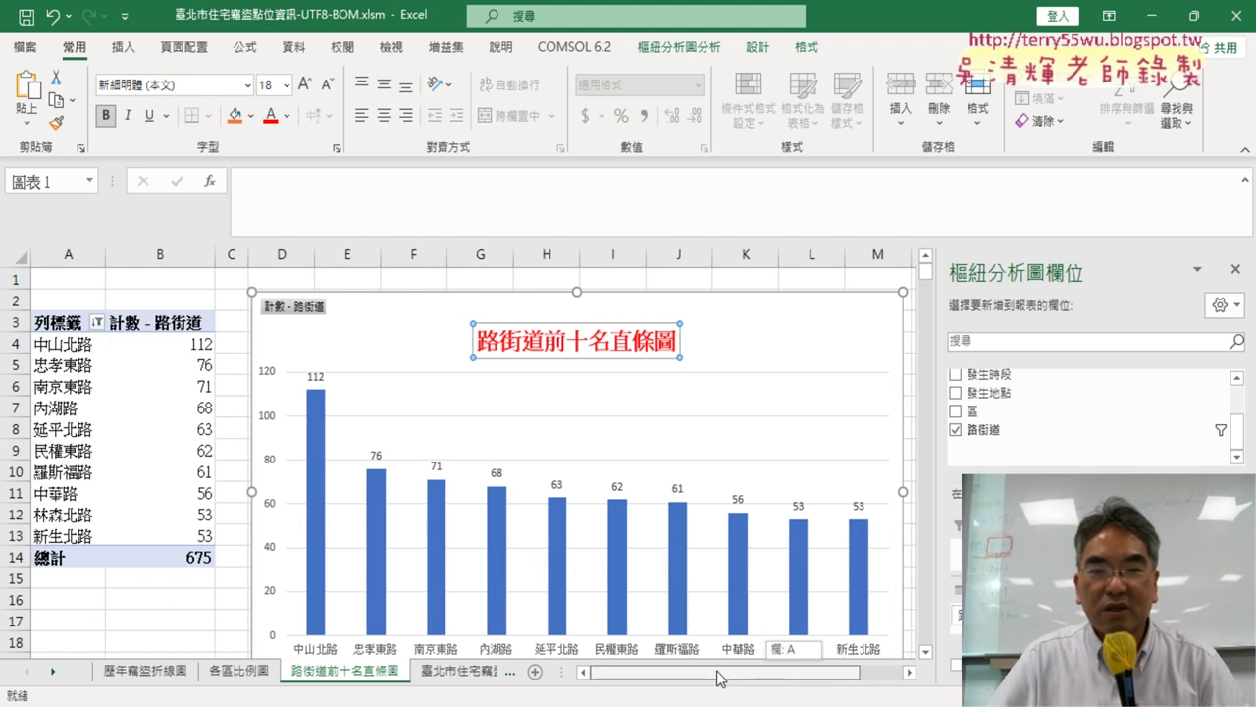
left_click(1244, 184)
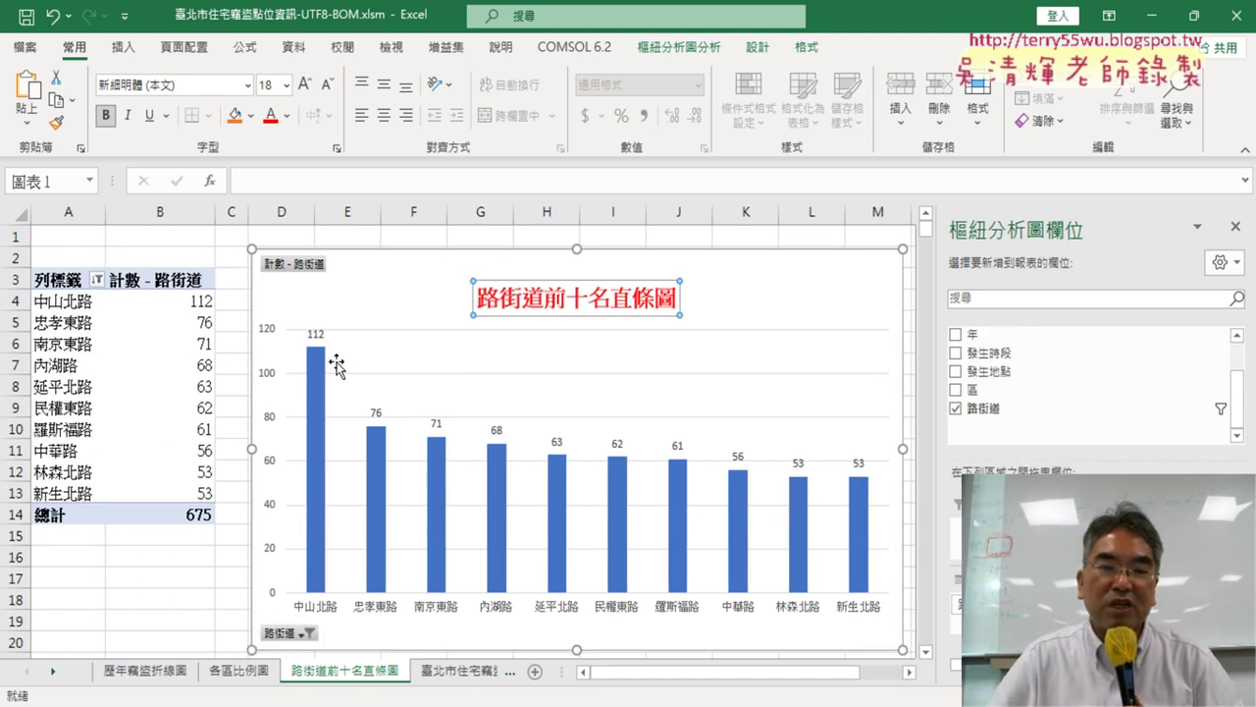
Select the whole chart, then switch to the 歷年竊盜折線圖 line chart sheet
left_click(404, 262)
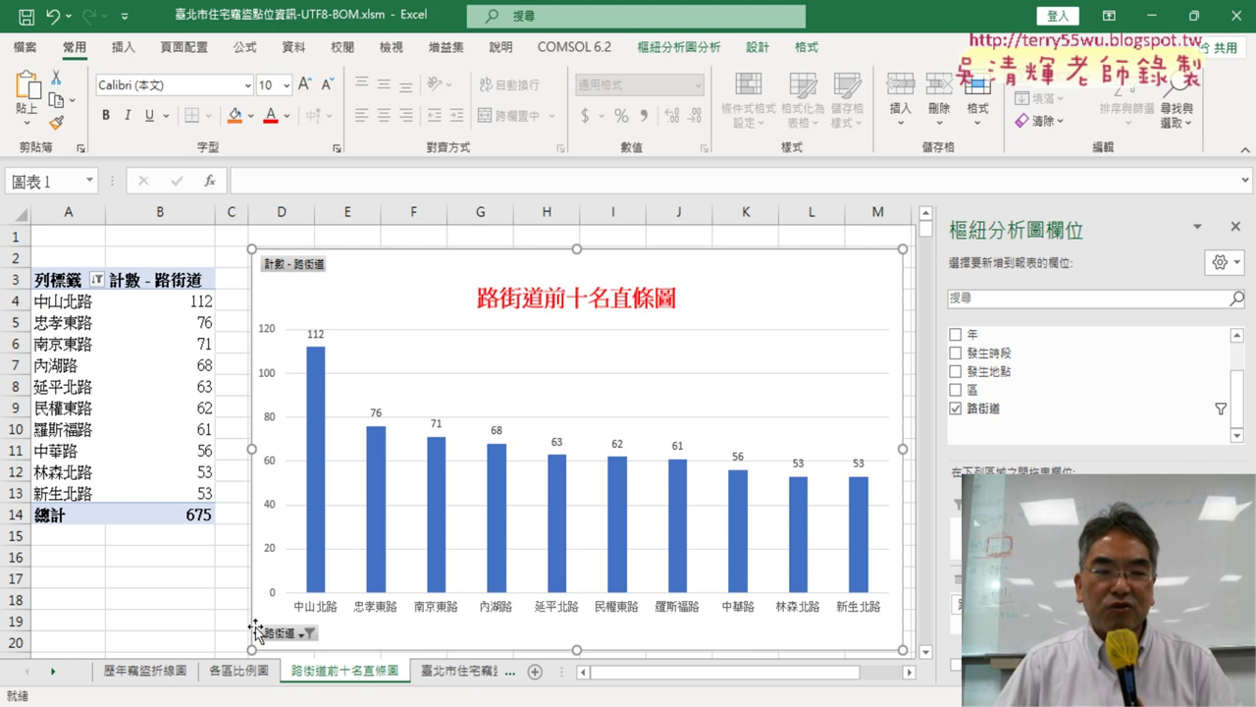
left_click(154, 673)
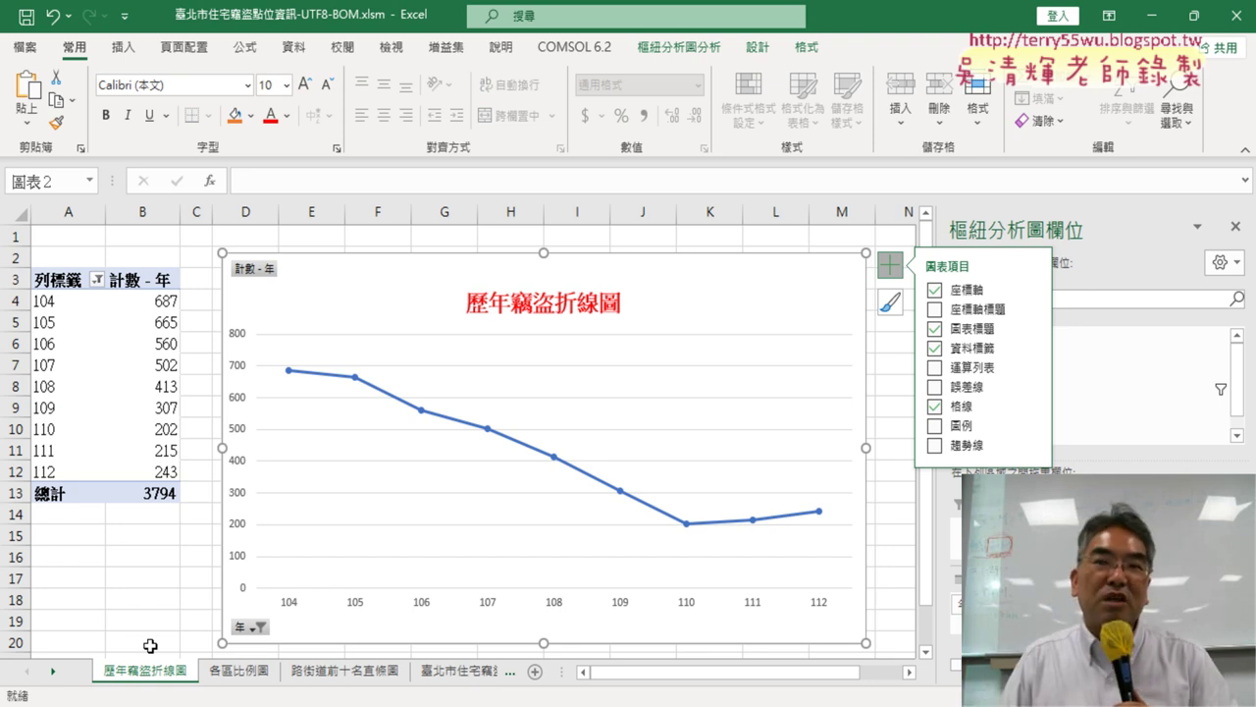
View the 各區比例圖 pie chart sheet, then return to 路街道前十名直條圖
left_click(252, 675)
left_click(251, 675)
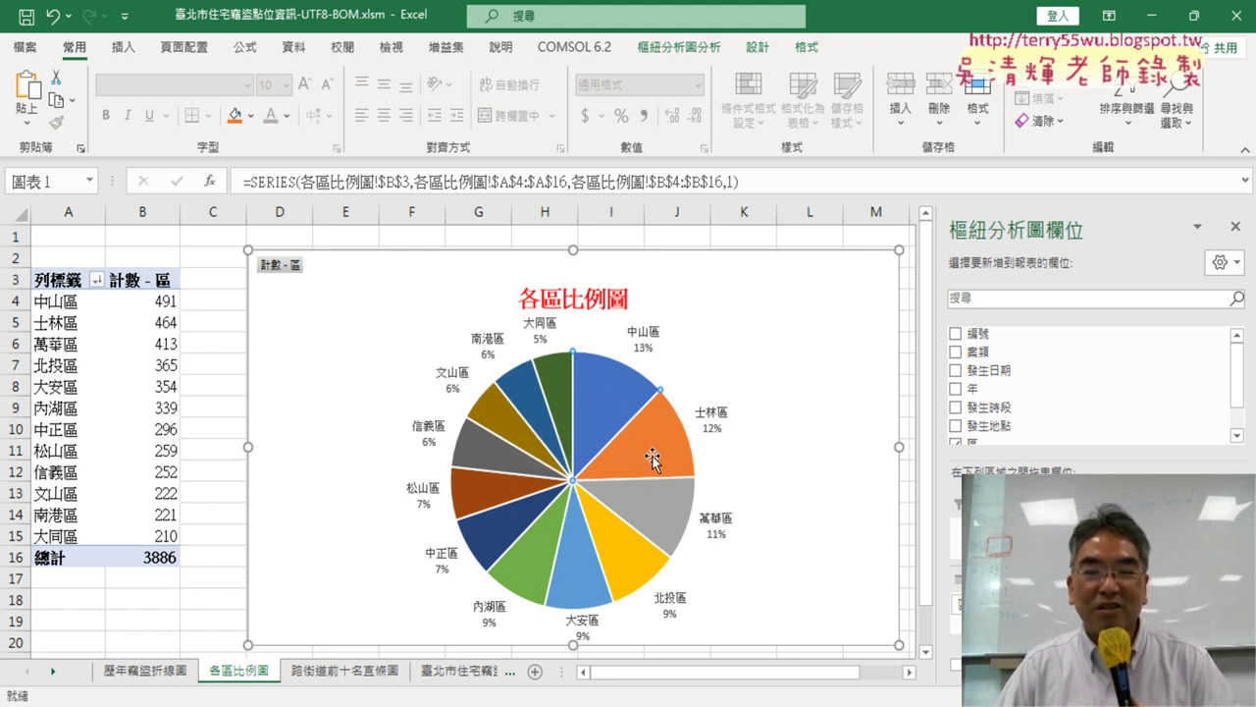
left_click(395, 676)
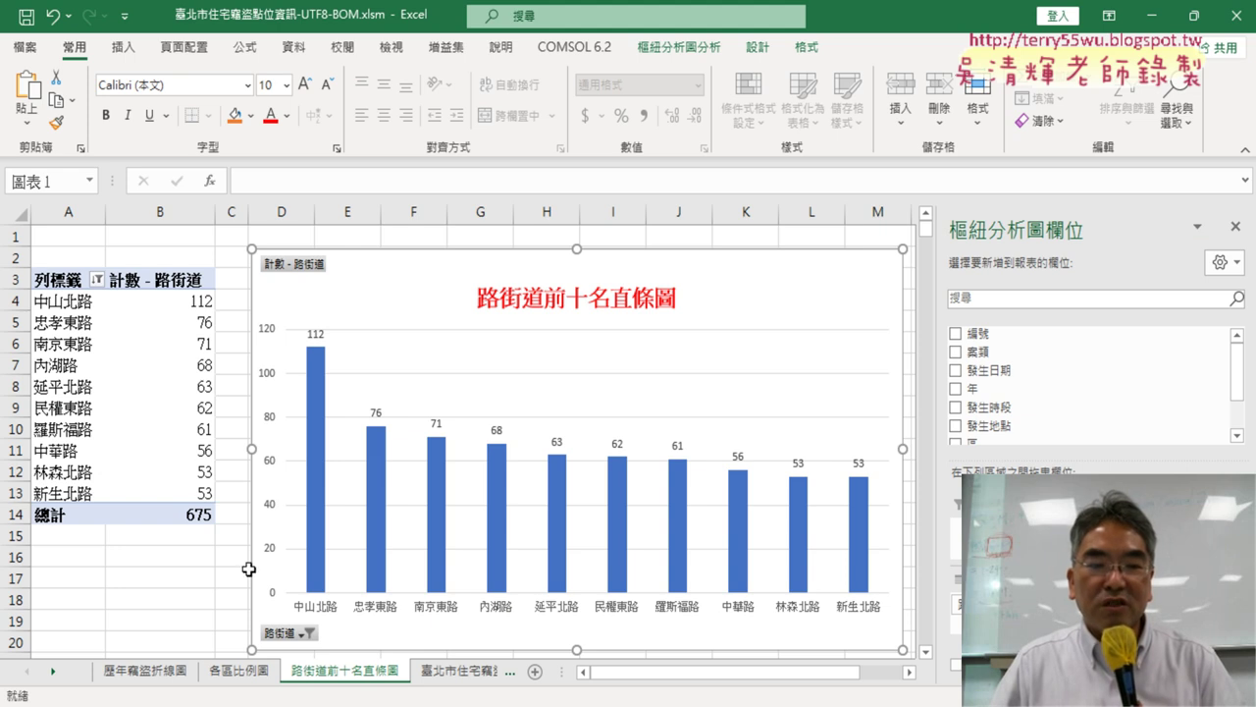
Flip through the 歷年竊盜折線圖 and 各區比例圖 sheets, ending on 路街道前十名直條圖
left_click(139, 671)
left_click(238, 671)
left_click(294, 674)
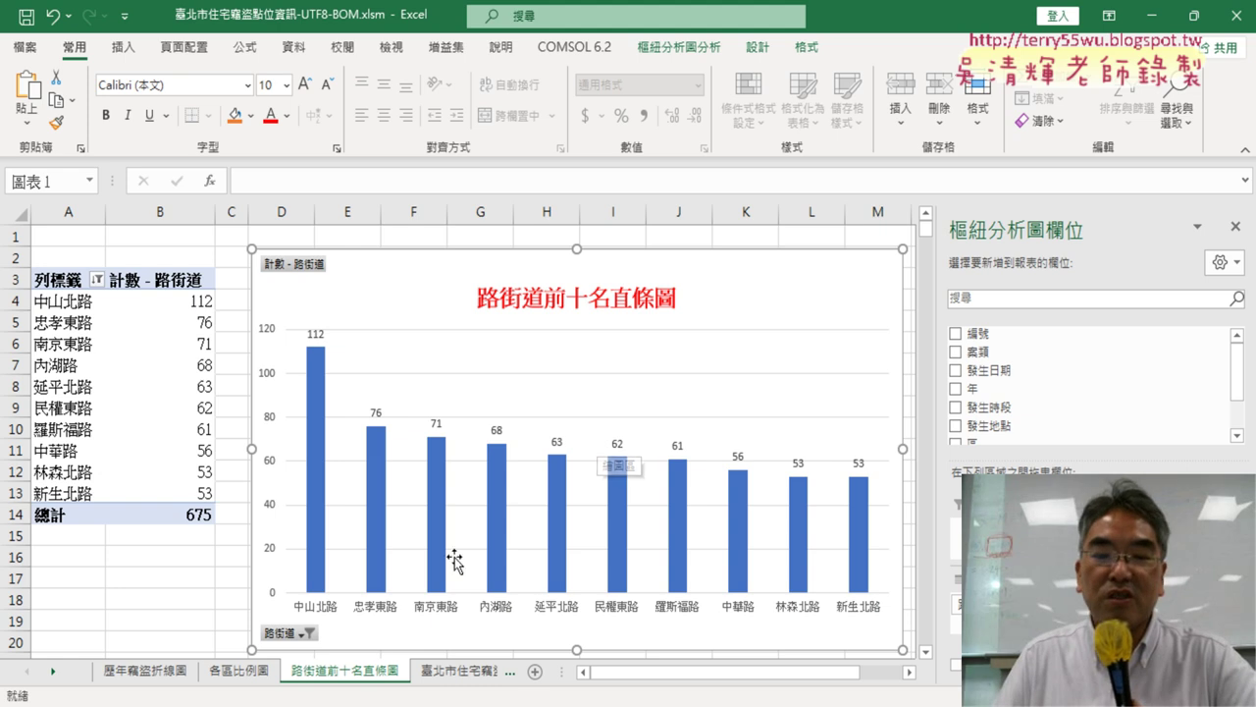
In the Google Docs notes, scroll to the top and select the opening numbered questions
left_click(505, 653)
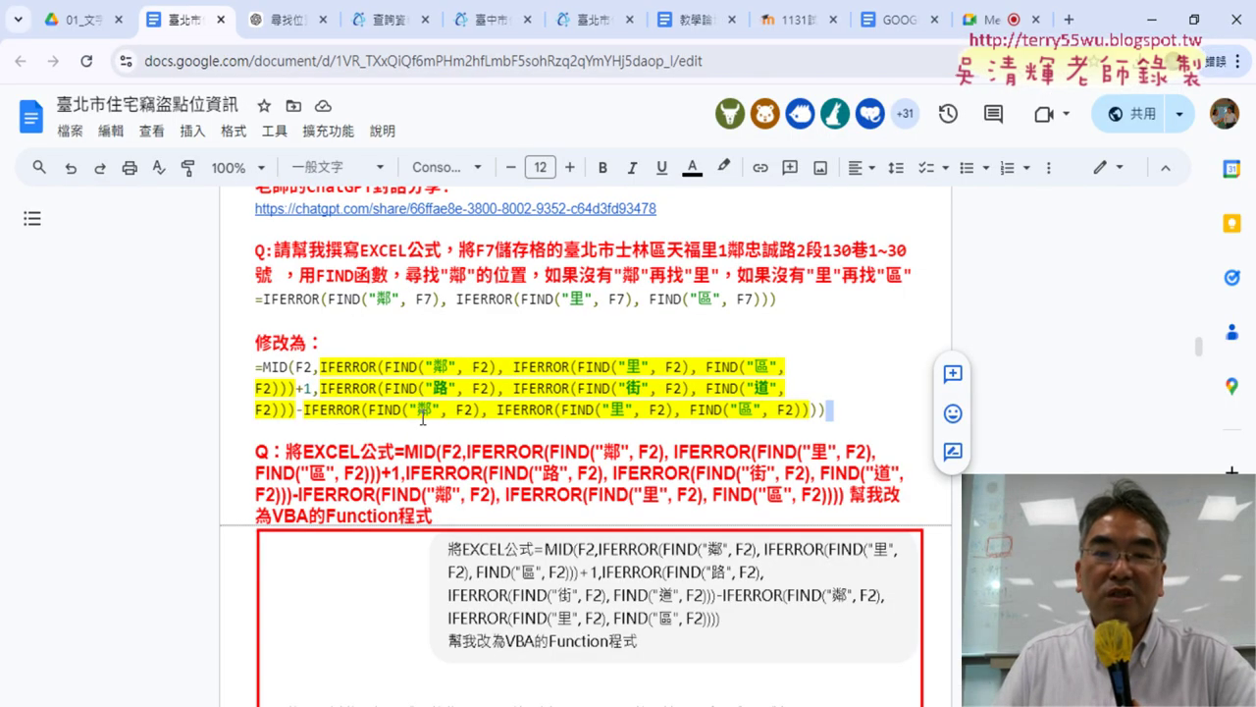
mouse_move(1201, 348)
left_mouse_down()
mouse_move(1217, 209)
mouse_move(1208, 168)
left_mouse_up()
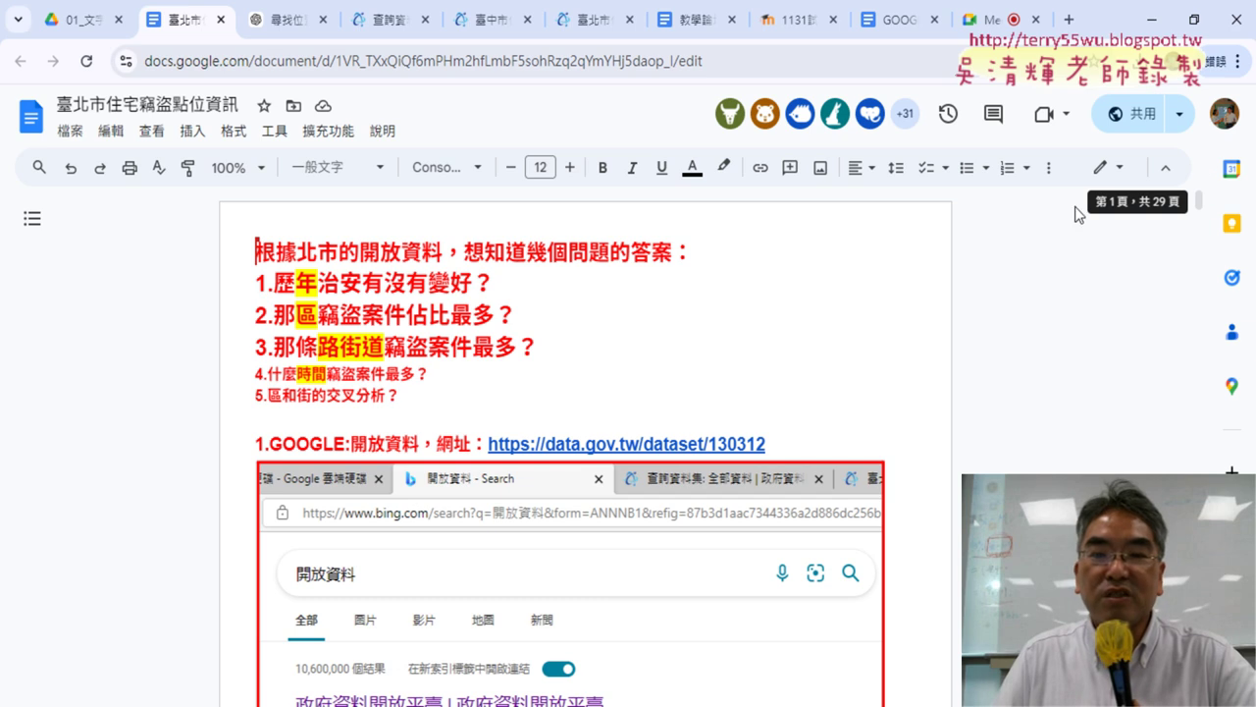
mouse_move(253, 283)
left_mouse_down()
mouse_move(507, 301)
mouse_move(563, 340)
left_mouse_up()
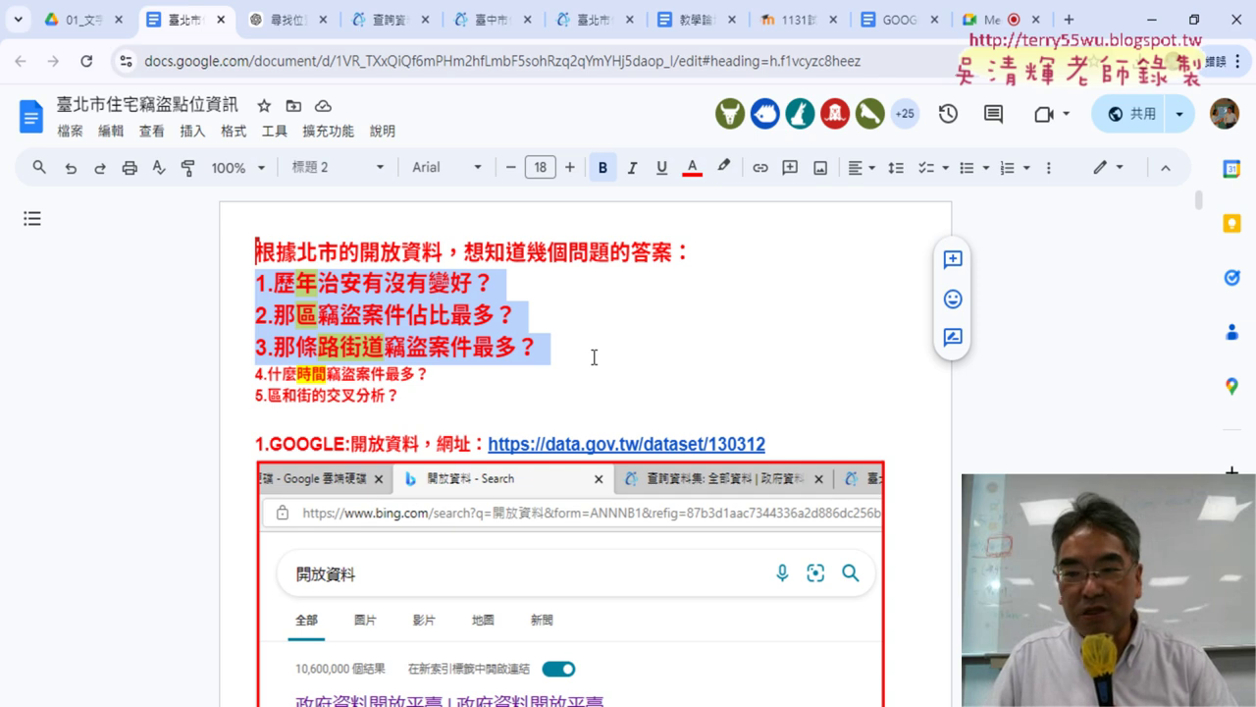
mouse_move(589, 345)
left_mouse_down()
mouse_move(310, 306)
mouse_move(255, 284)
left_mouse_up()
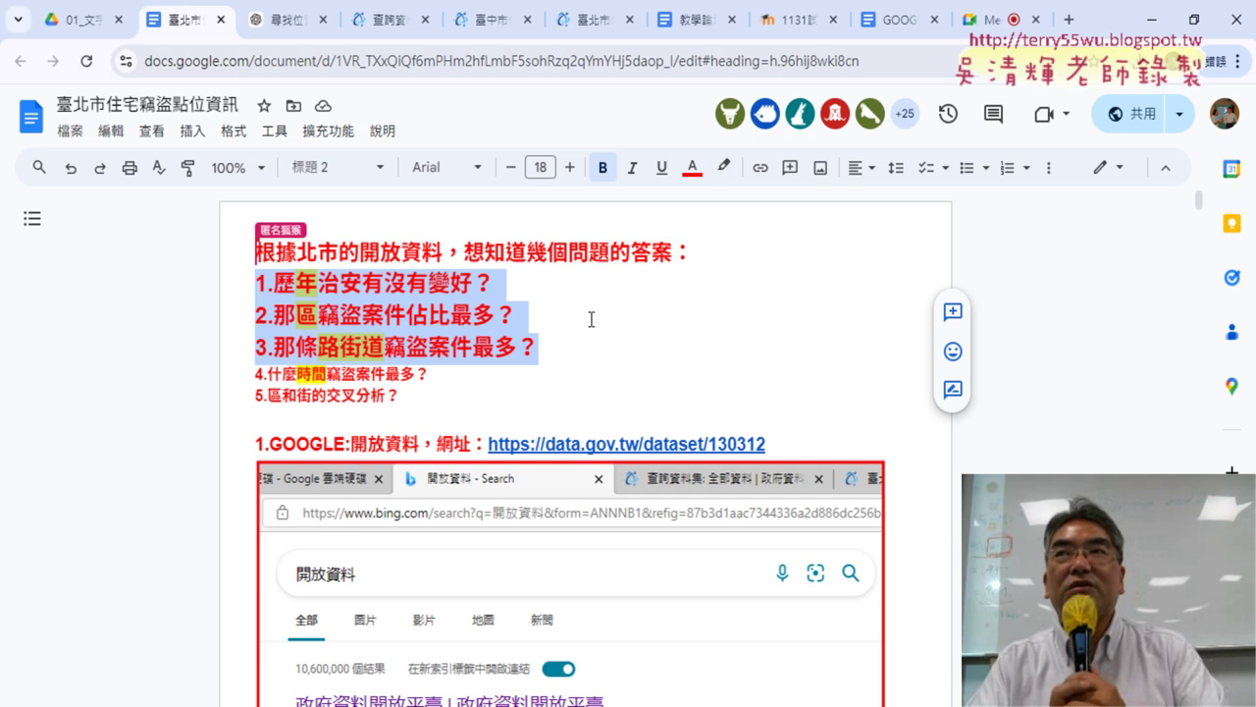